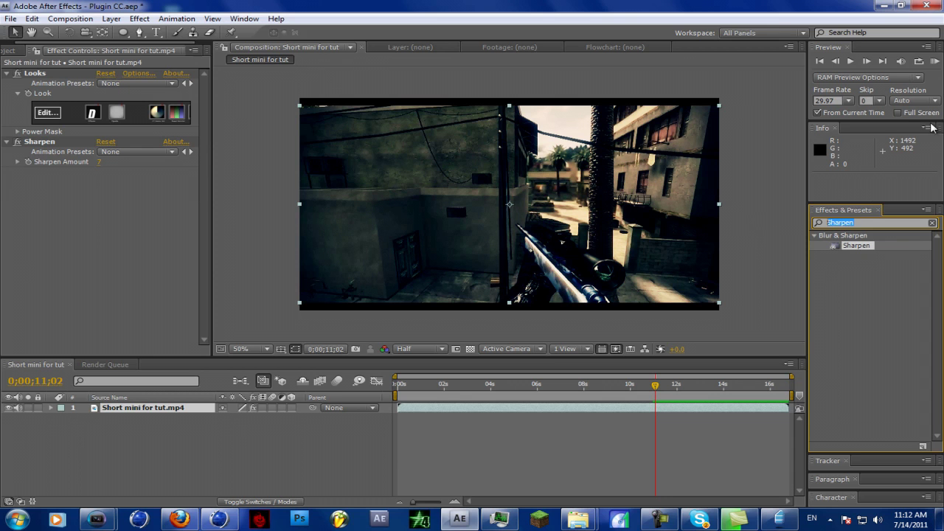
Play a RAM preview of the clip and move the current time to 0;00;12;06.
click(934, 61)
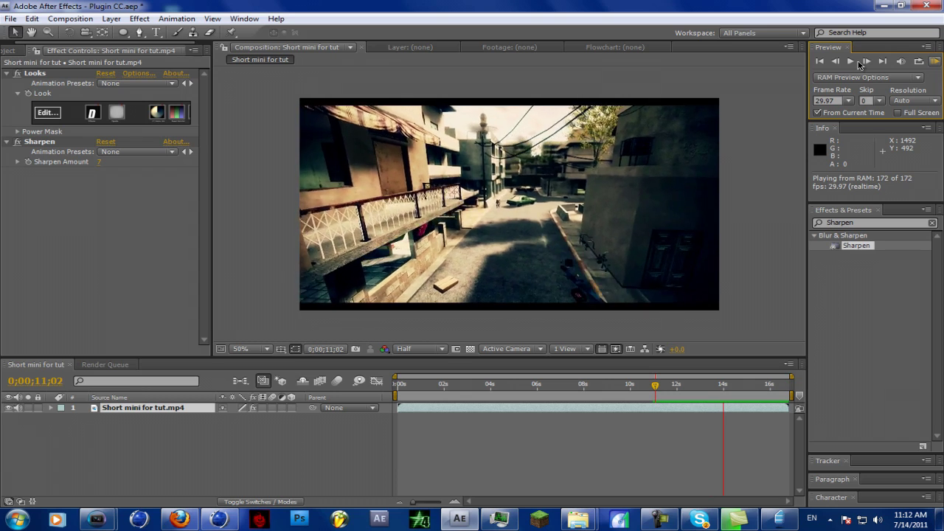
drag(680, 385, 711, 387)
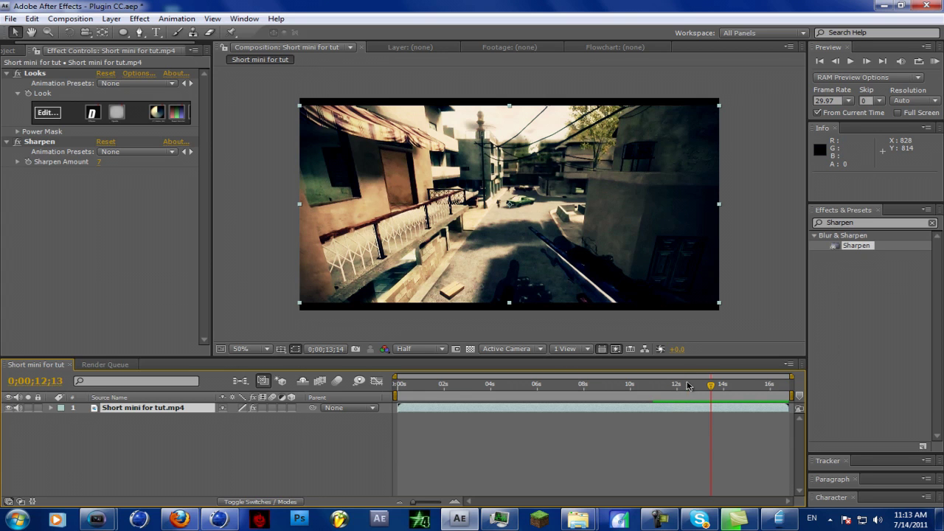
mouse_move(688, 386)
mouse_down()
mouse_move(668, 385)
mouse_move(681, 385)
mouse_up()
Add an adjustment layer above the clip and apply the RSMB Pro 3.x effect to it.
click(112, 19)
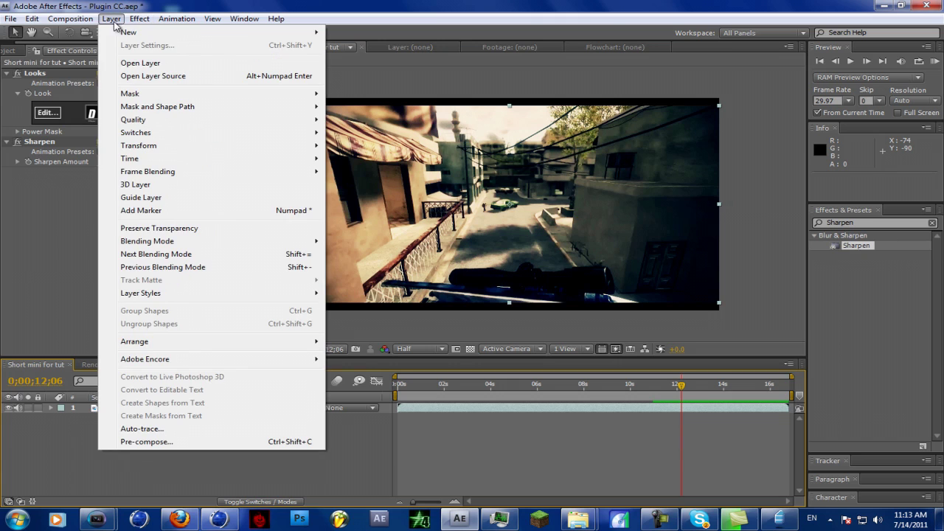
mouse_move(160, 35)
click(396, 109)
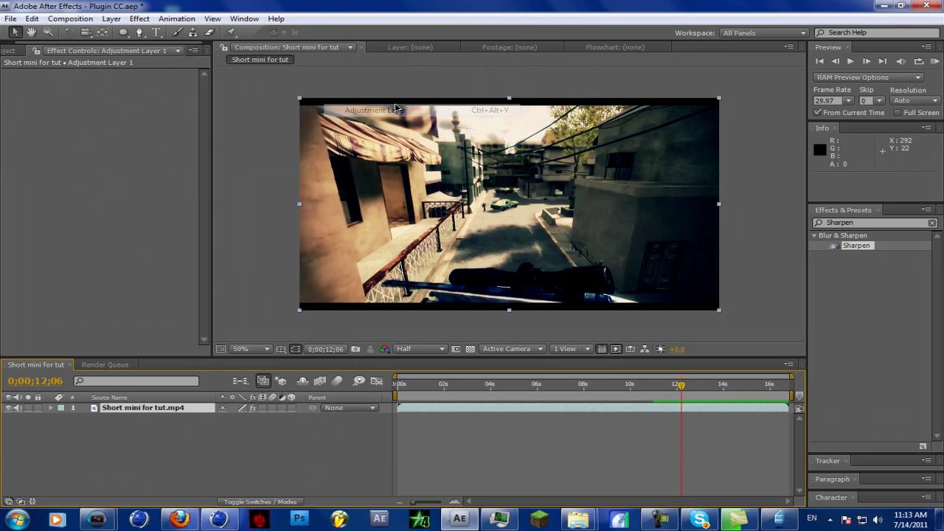
click(878, 221)
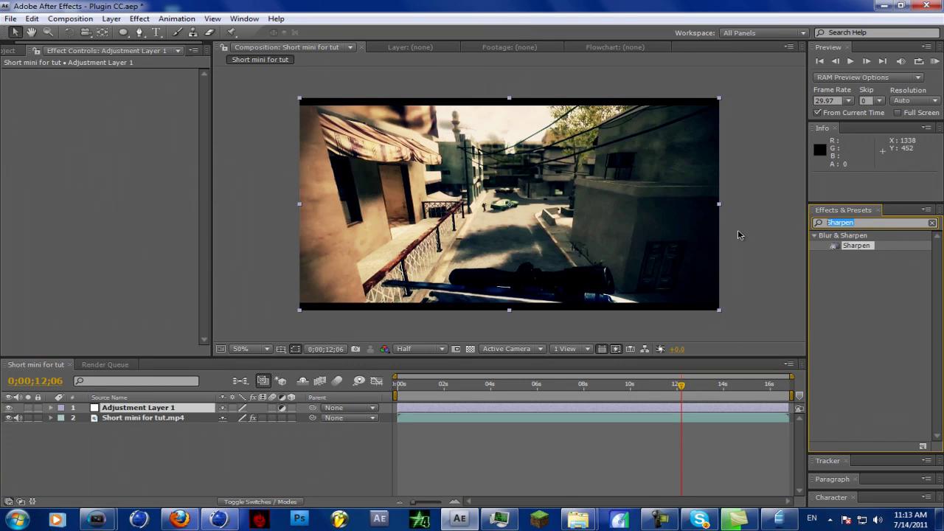
text(RSMB)
drag(865, 256, 266, 214)
Set the RSMB Pro Main_BG sensitivity to 50 and the Main_BG blur amount to 0.80.
click(106, 154)
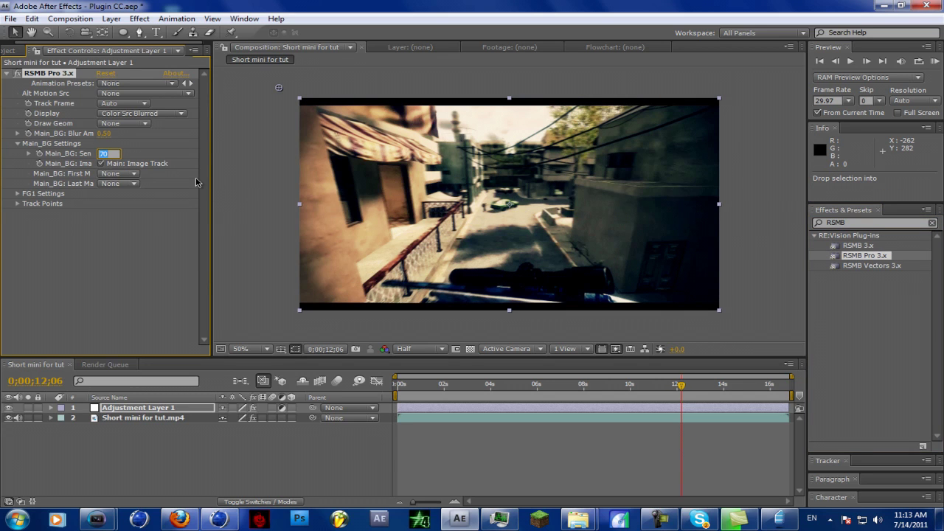
key(Return)
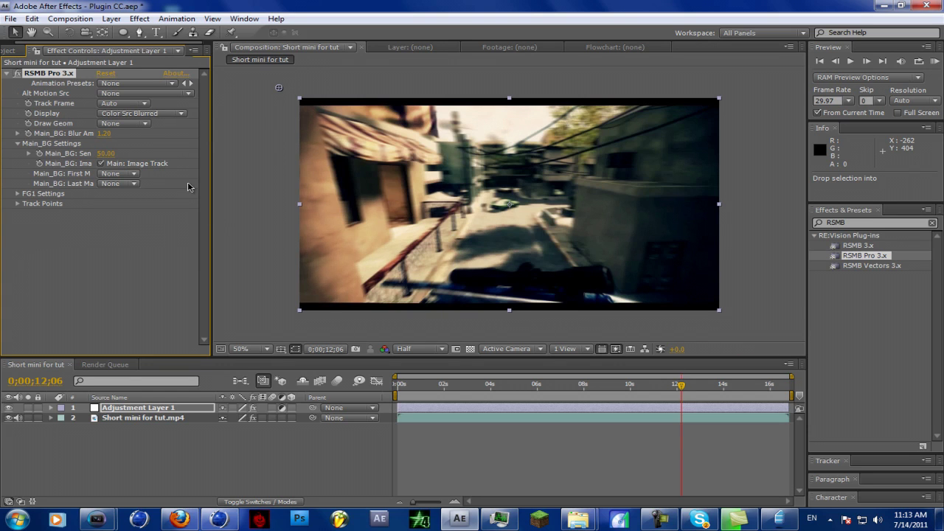
click(107, 136)
key(Return)
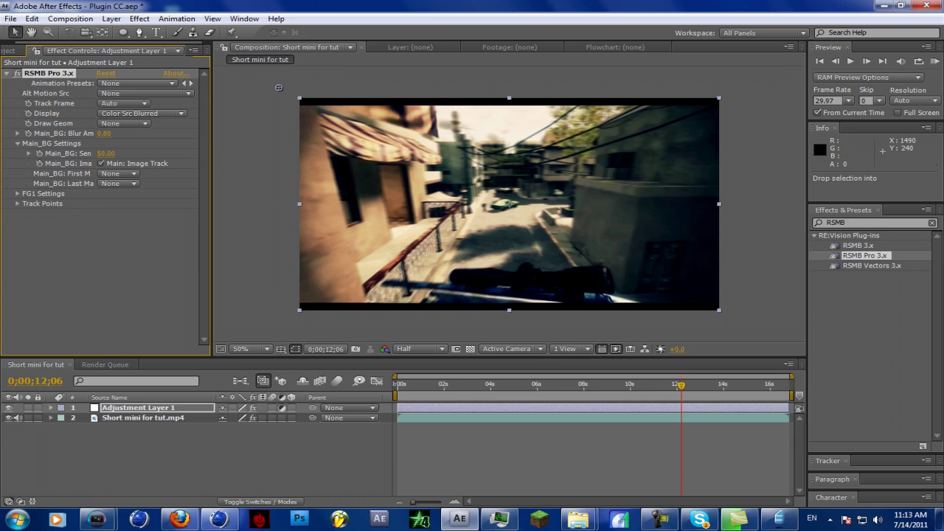
Render and play RAM previews of the motion-blurred clip from 0;00;12;06 and from 0;00;13;01.
click(935, 61)
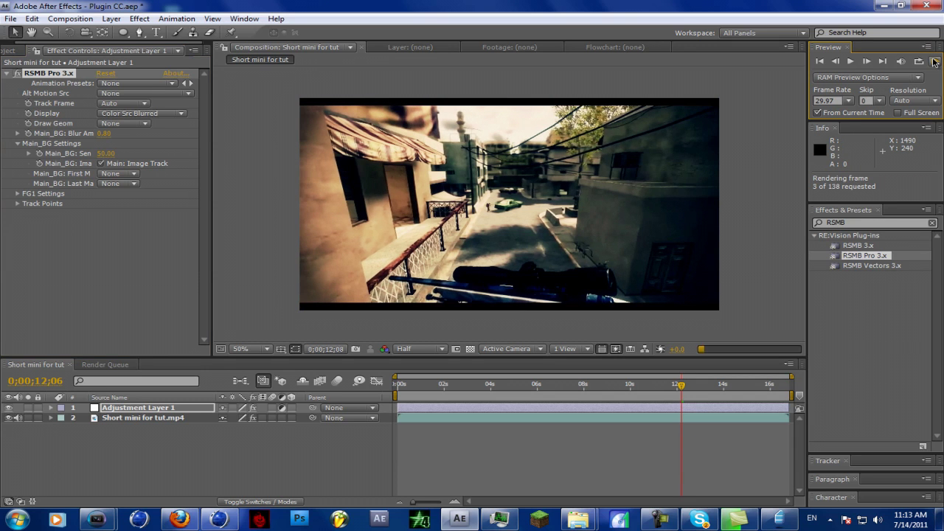
click(853, 62)
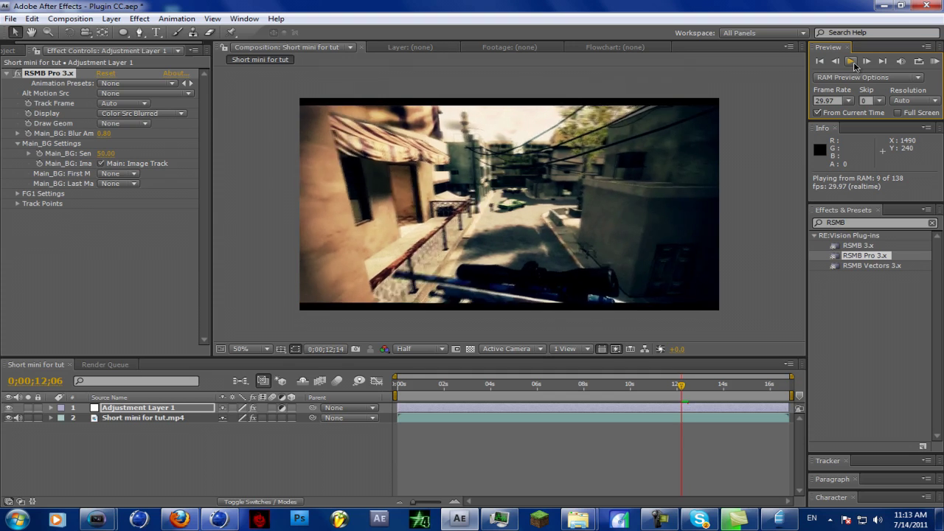
click(853, 63)
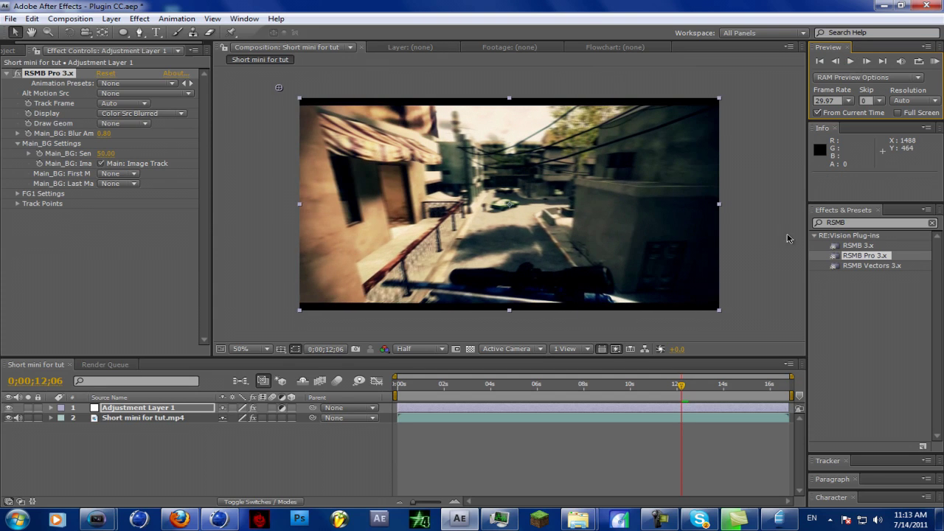
mouse_move(685, 384)
mouse_down()
mouse_move(720, 392)
mouse_move(702, 392)
mouse_up()
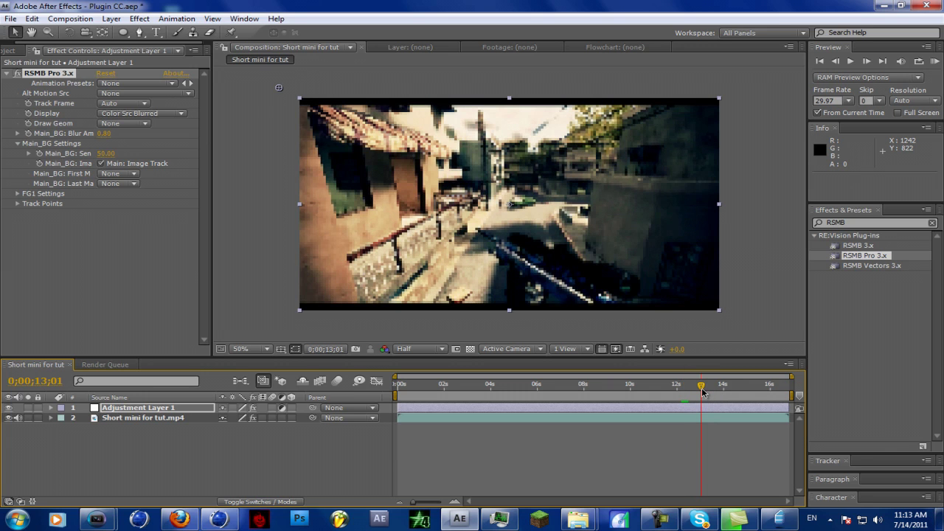
click(935, 61)
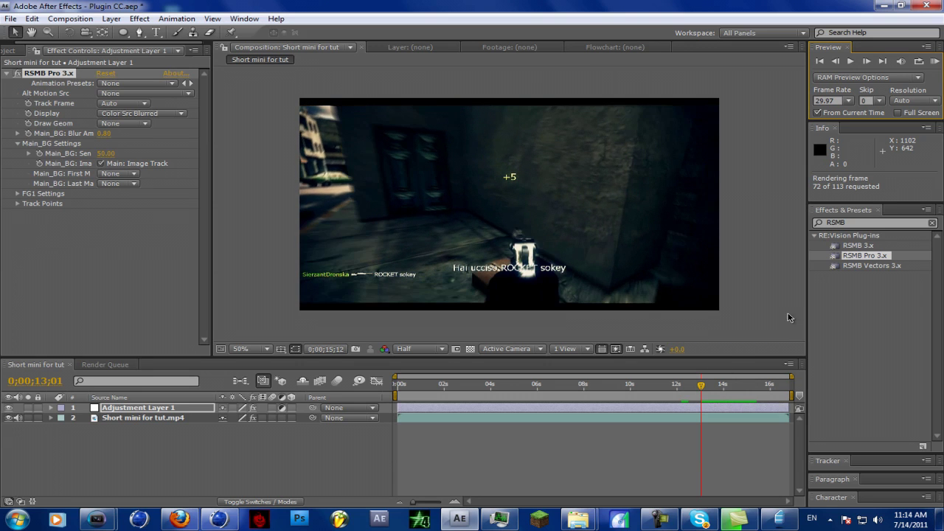
click(852, 62)
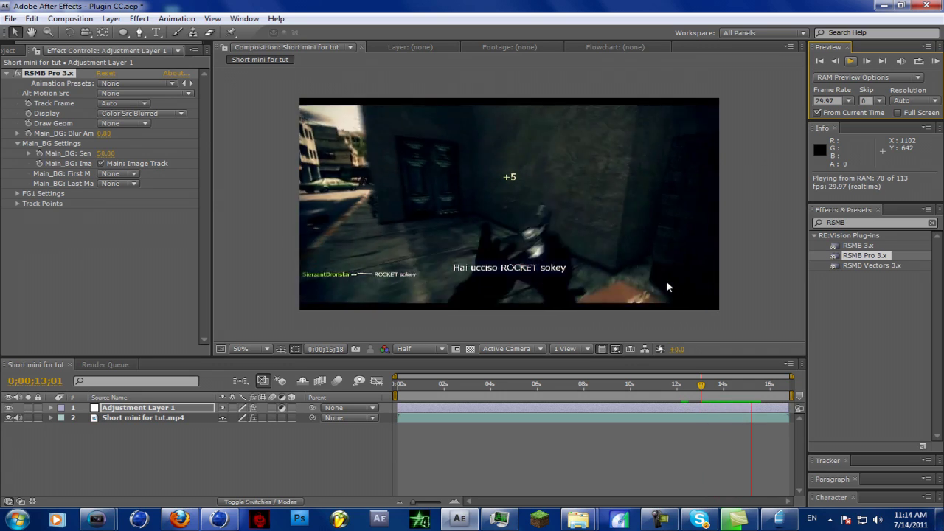
Move the current time to 0;00;14;20 and open the Looks editor for the clip Short mini for tut.mp4.
drag(705, 386, 739, 386)
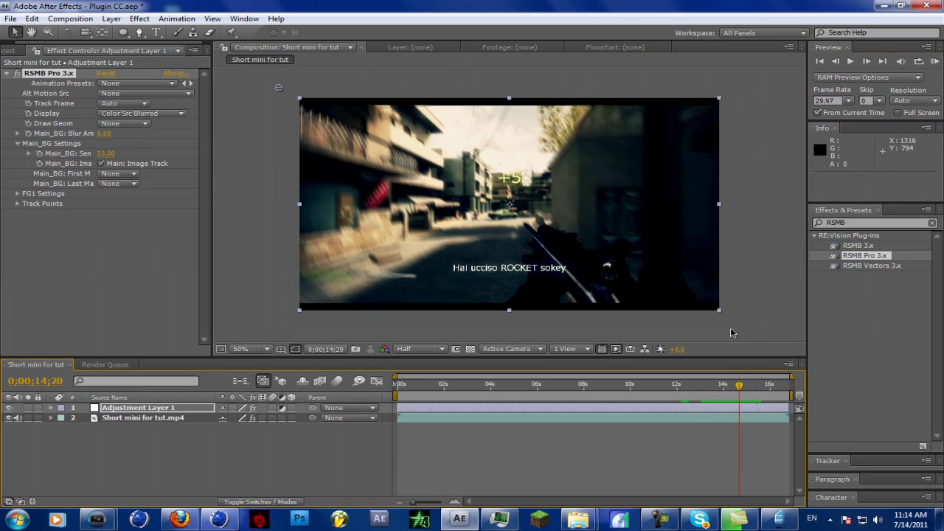
click(177, 418)
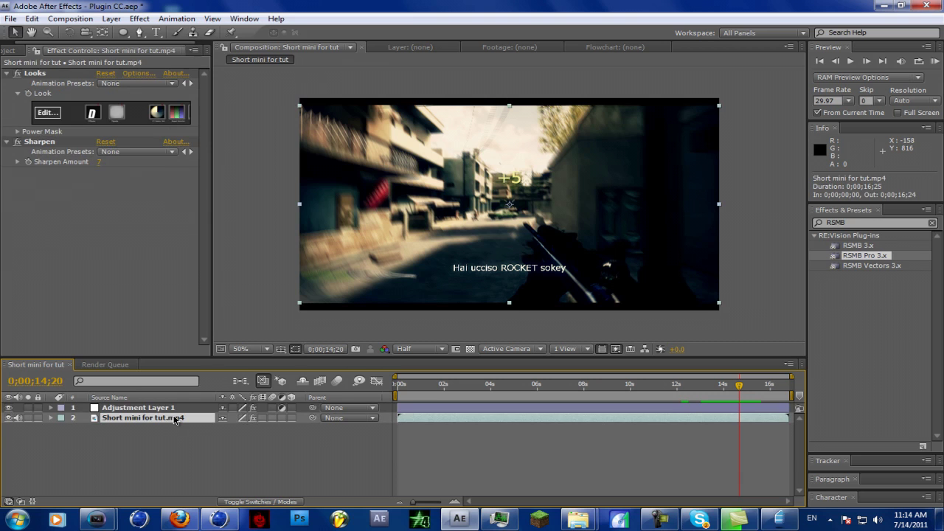
click(55, 114)
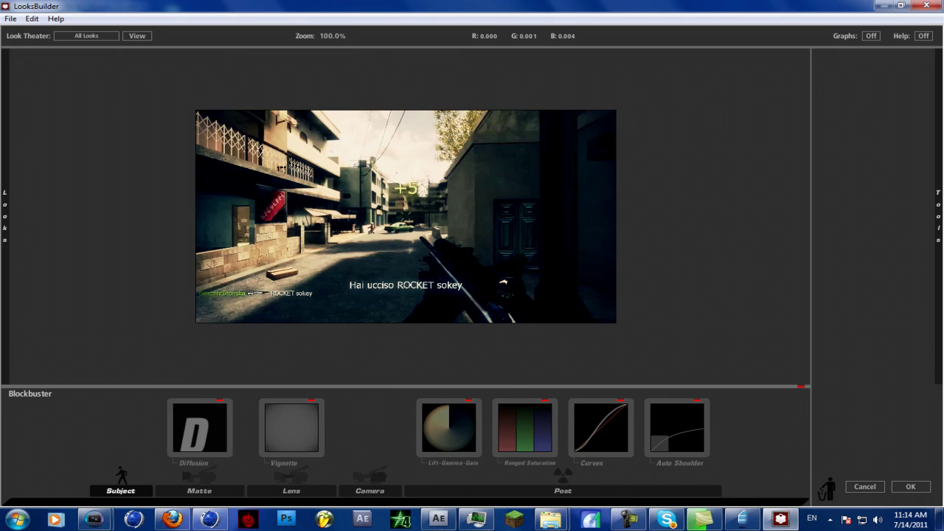
Try the Edge Softness lens tool in the look with a smaller and a larger sharp area, and delete it.
mouse_move(833, 96)
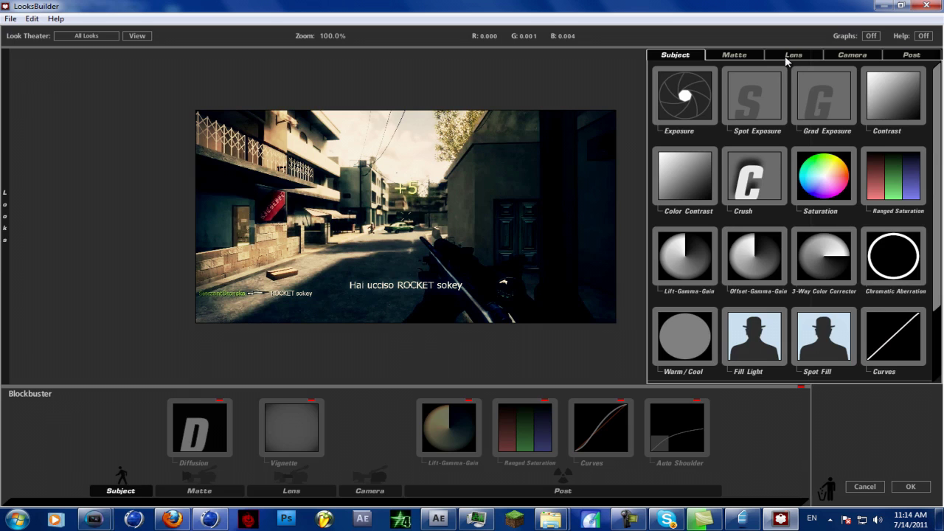
click(780, 56)
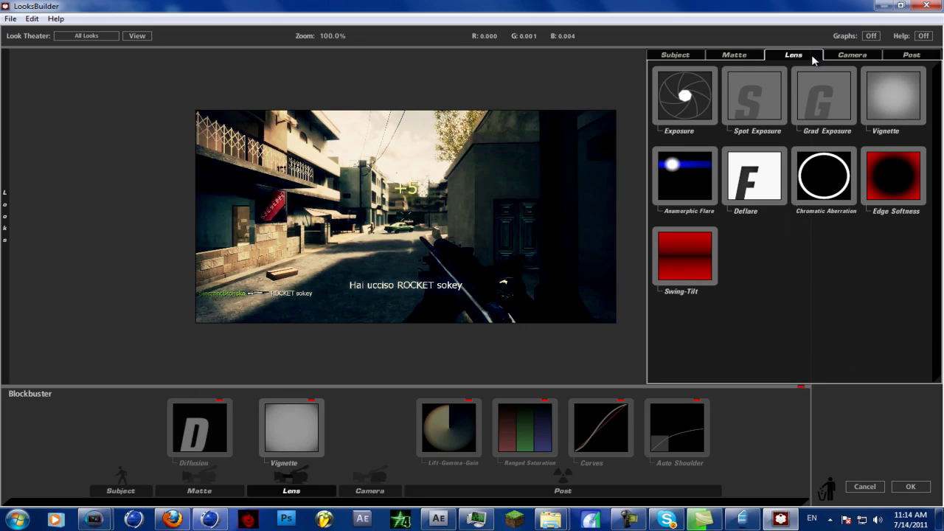
drag(909, 170, 497, 182)
drag(528, 209, 562, 210)
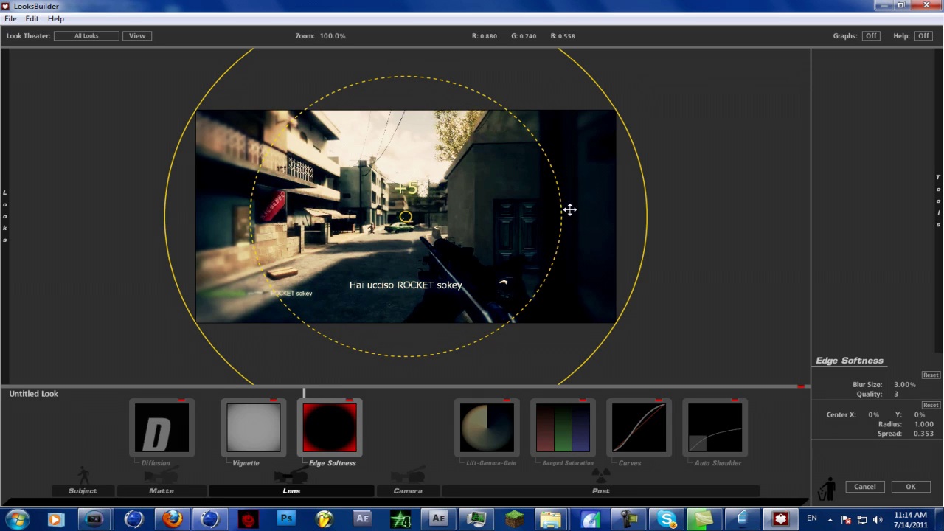
mouse_move(940, 260)
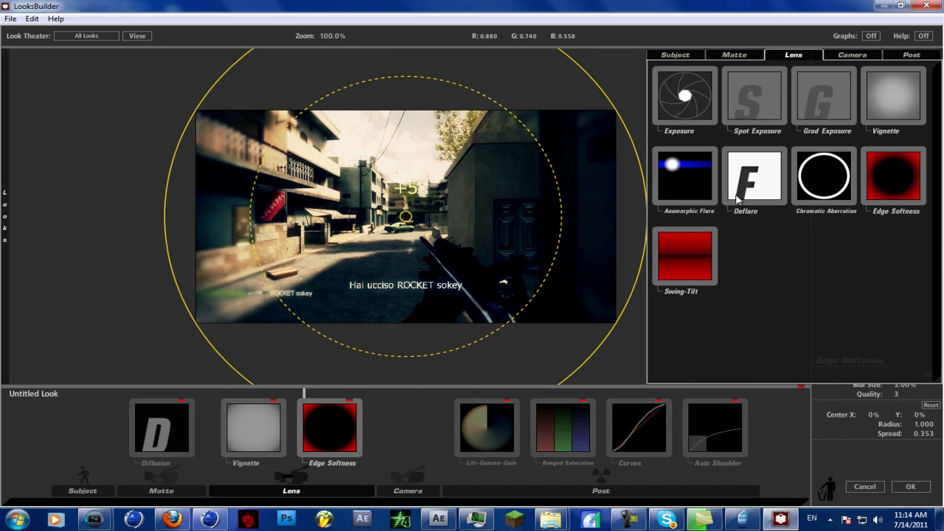
drag(574, 214, 451, 227)
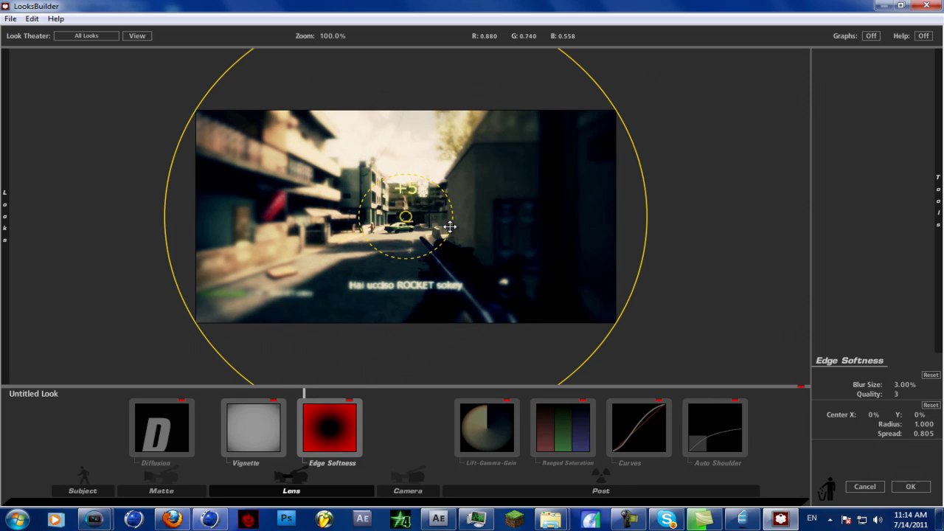
drag(450, 227, 403, 211)
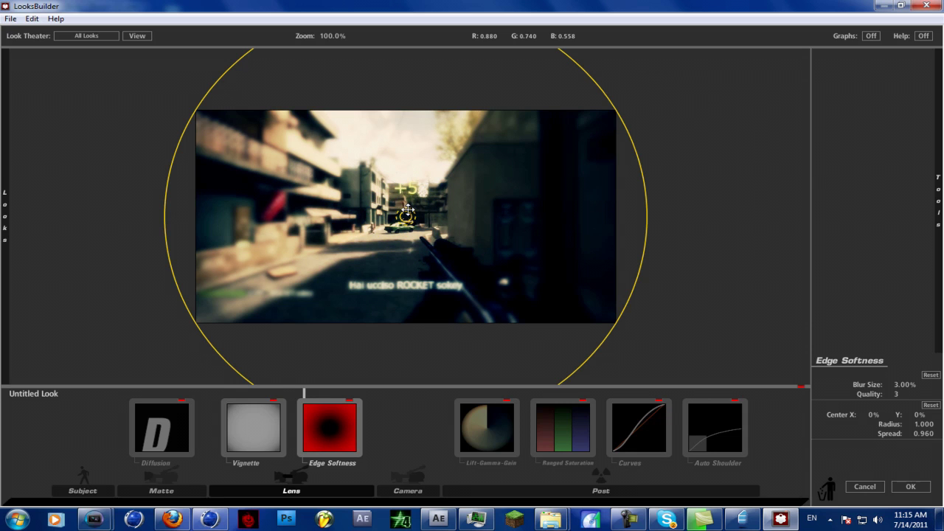
drag(419, 216, 574, 221)
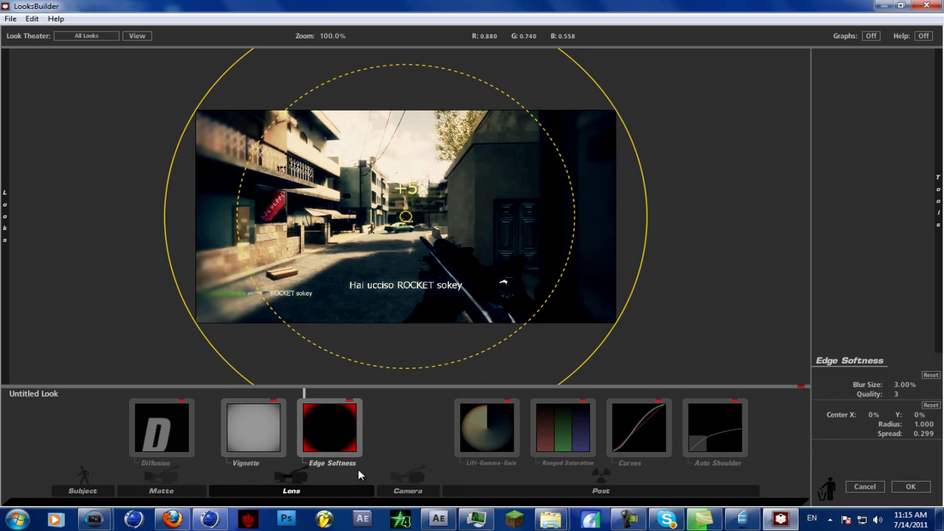
key(Delete)
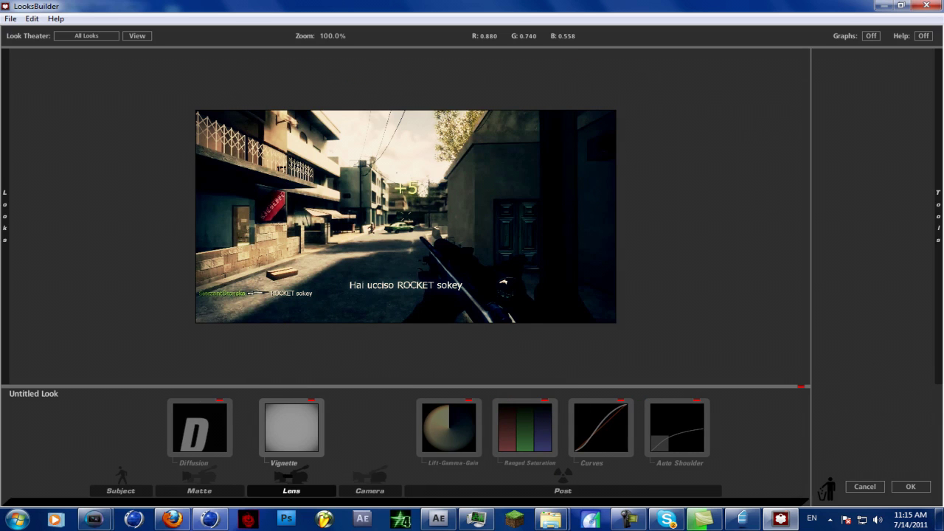
Add a second Diffusion tool to the Matte section of the look.
mouse_move(939, 214)
click(757, 56)
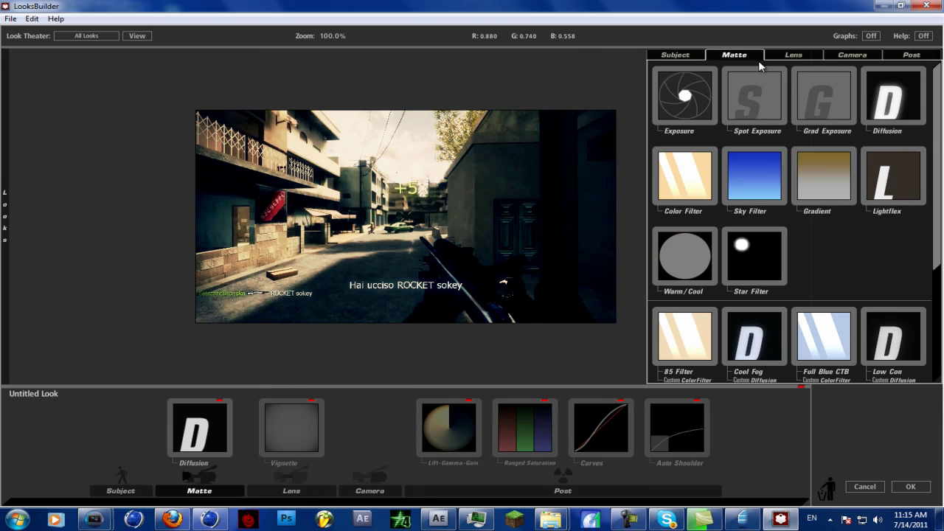
drag(891, 96, 496, 354)
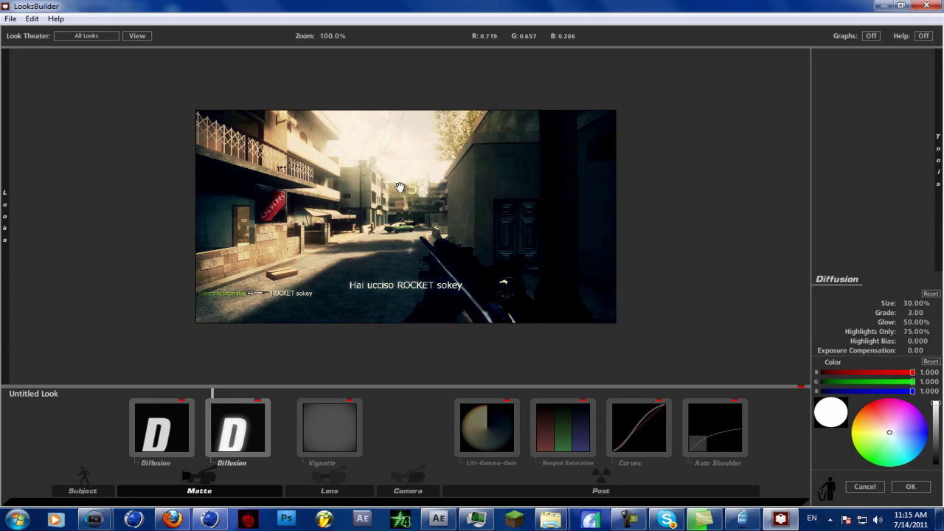
Tint the new Diffusion cyan with R 0.000, G 0.847, B 1.000 and apply the look to the clip.
drag(891, 433, 924, 521)
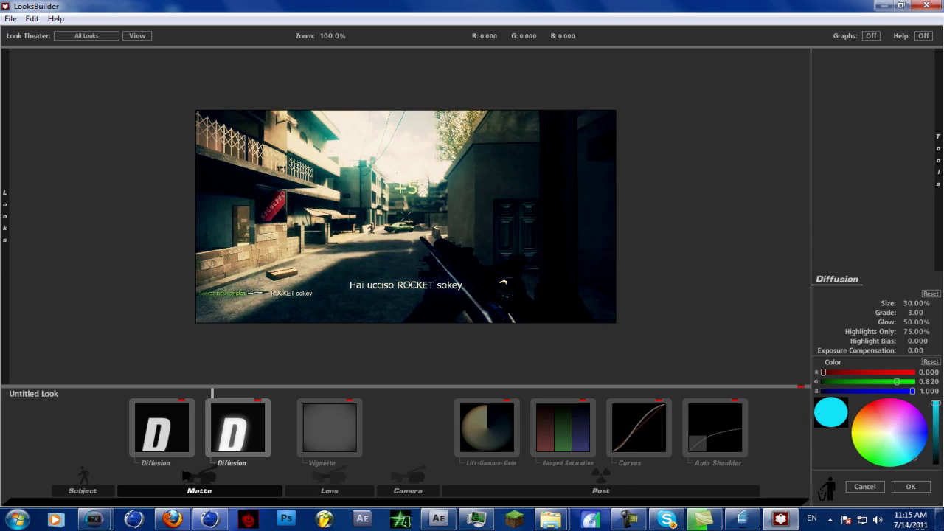
mouse_move(920, 527)
mouse_down()
mouse_move(939, 518)
mouse_move(920, 498)
mouse_move(913, 524)
mouse_up()
mouse_move(908, 457)
mouse_down()
mouse_move(901, 462)
mouse_move(913, 458)
mouse_up()
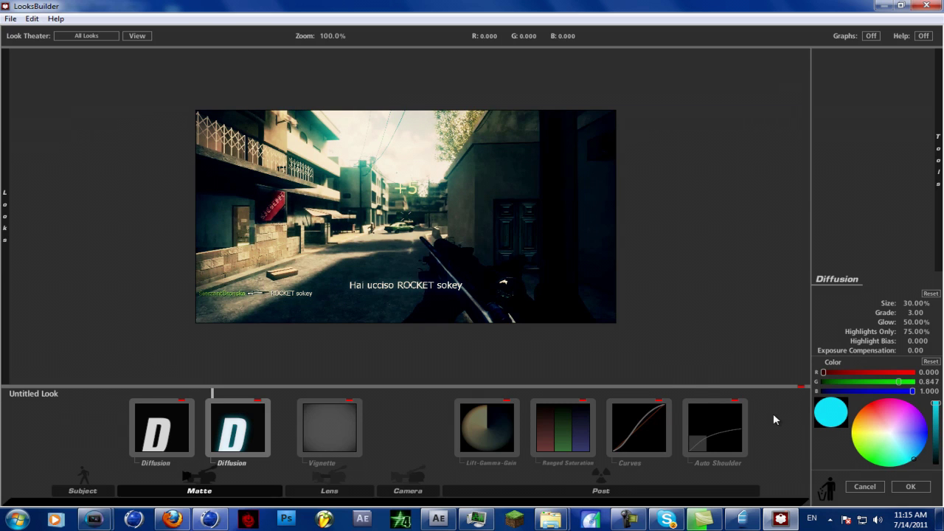
click(912, 490)
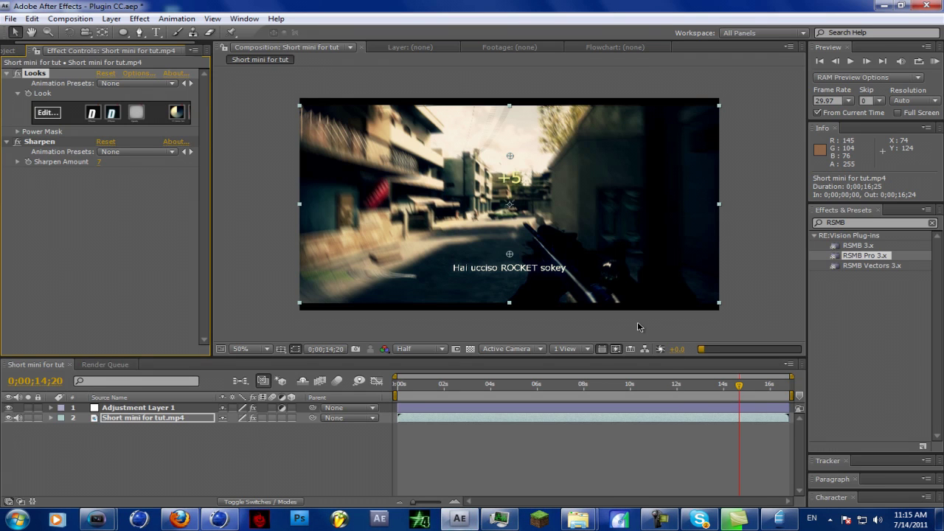
Check the updated look at several points of the clip, ending at 0;00;13;29.
click(733, 385)
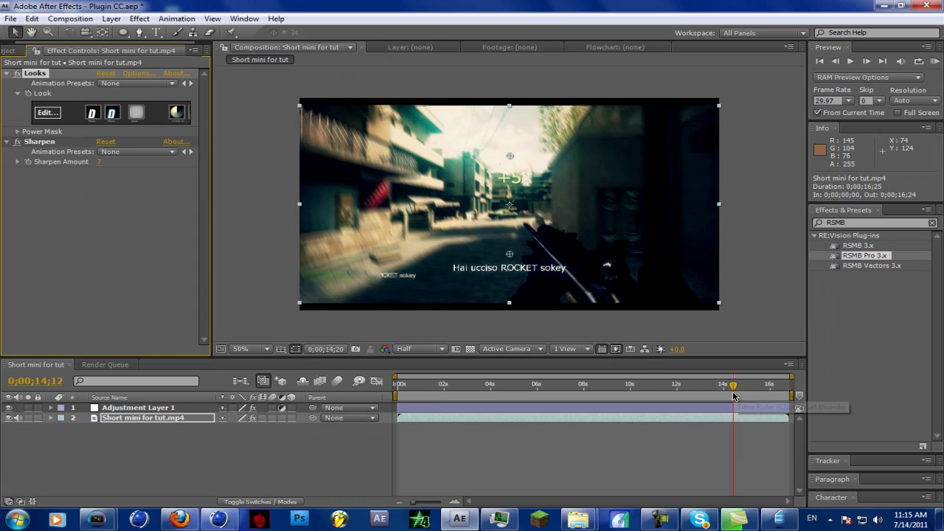
click(701, 396)
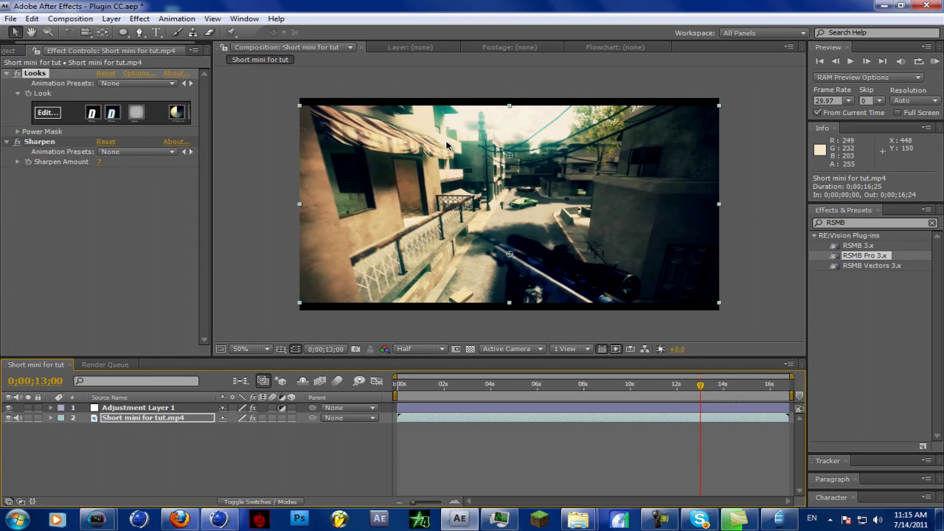
key(space)
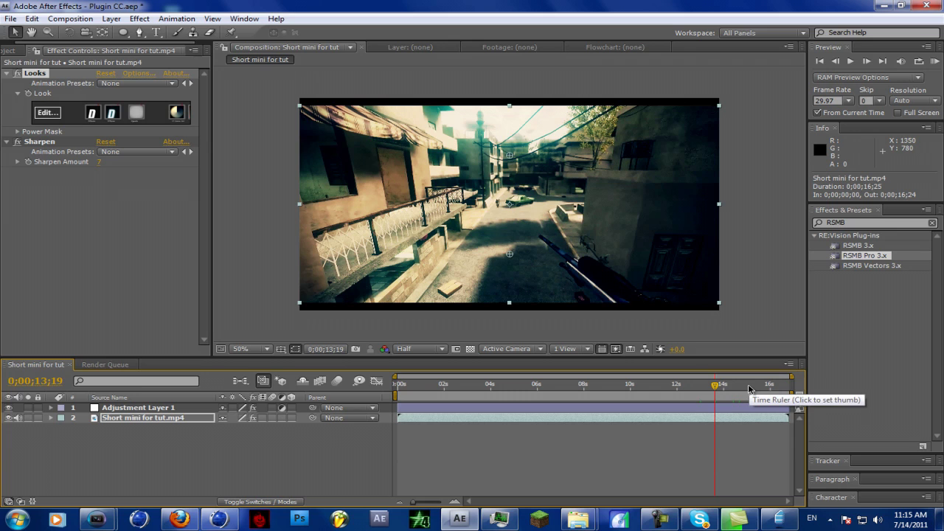
click(16, 518)
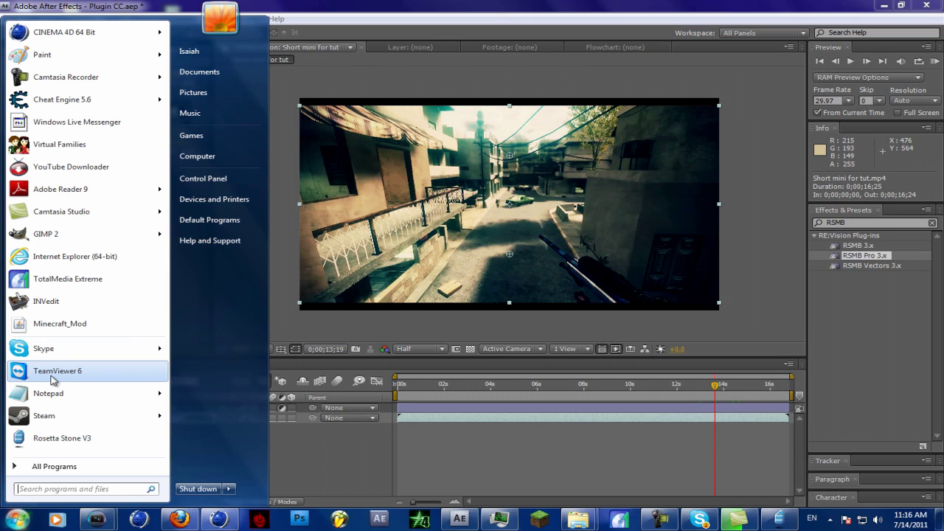
drag(713, 389, 723, 389)
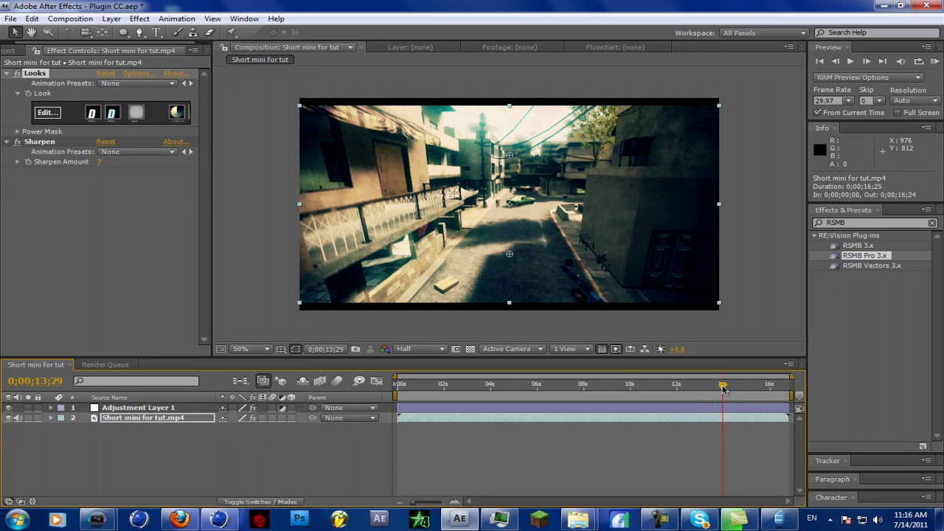
click(699, 520)
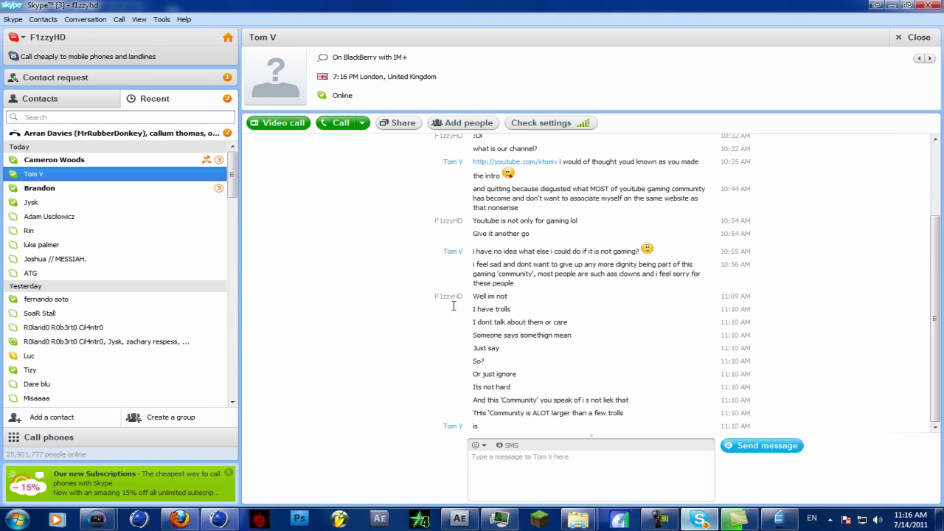
click(927, 6)
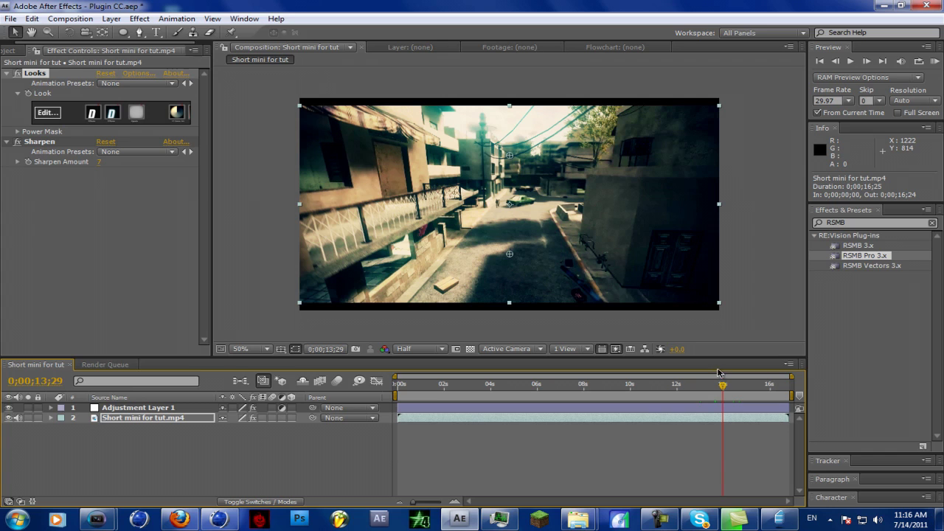
Check the look on the clip at several frames between 0;00;14;01 and 0;00;14;20.
drag(724, 383, 727, 388)
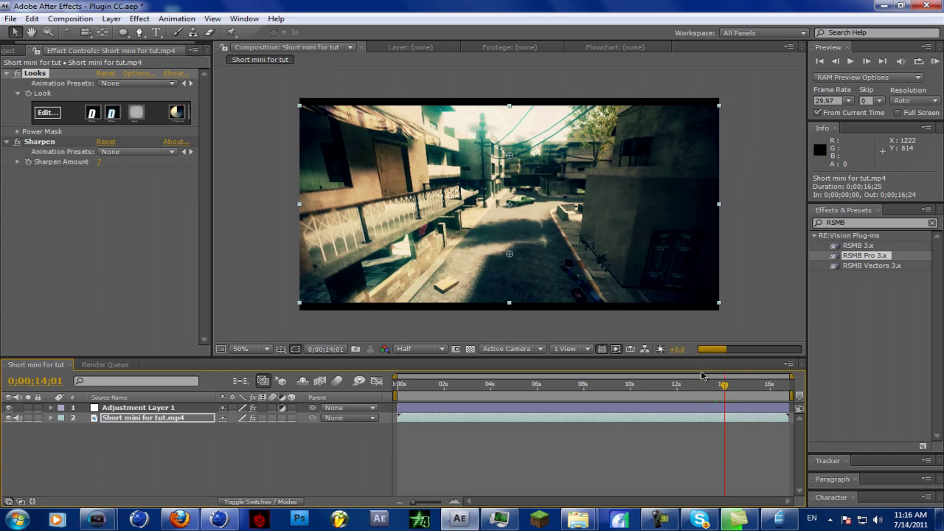
click(740, 388)
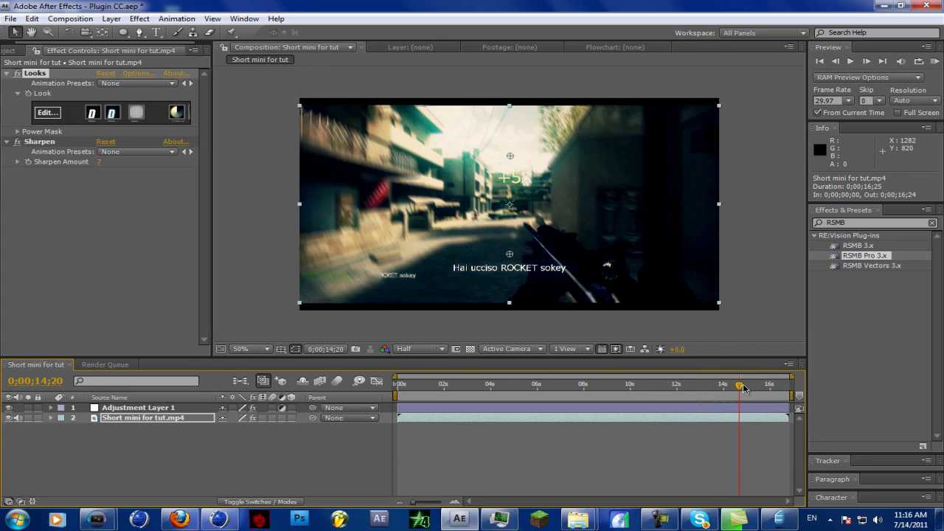
click(730, 387)
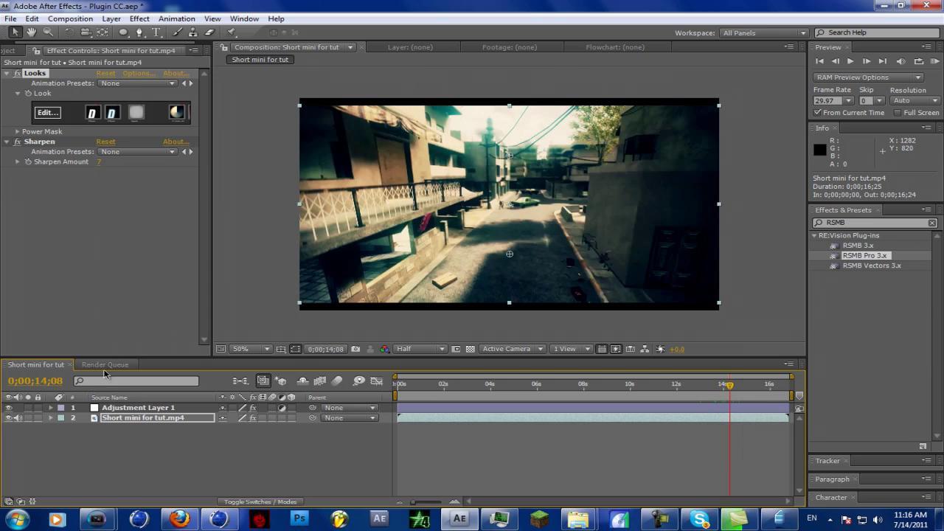
Switch to the untitled Vegas Pro project, play the original clip between about 12 and 14 seconds for comparison, and minimize Vegas Pro.
mouse_move(97, 520)
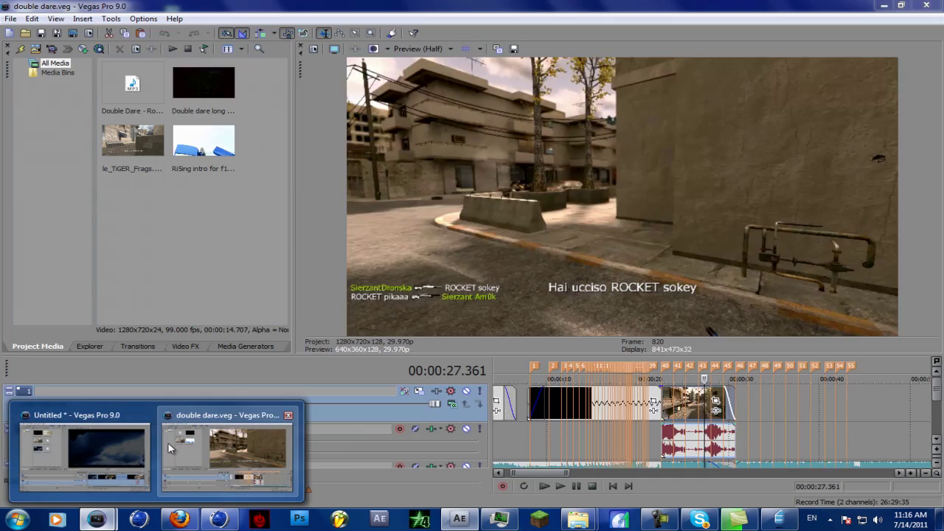
click(78, 450)
click(824, 432)
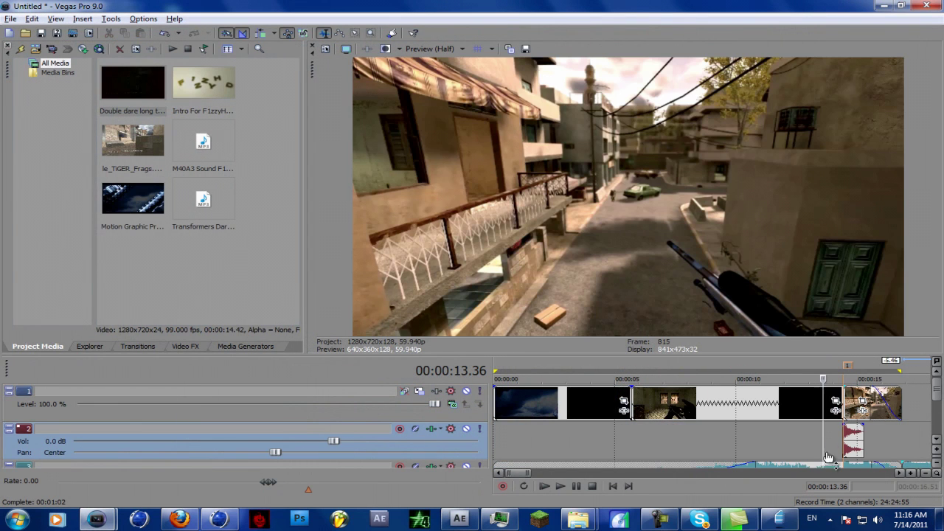
click(577, 487)
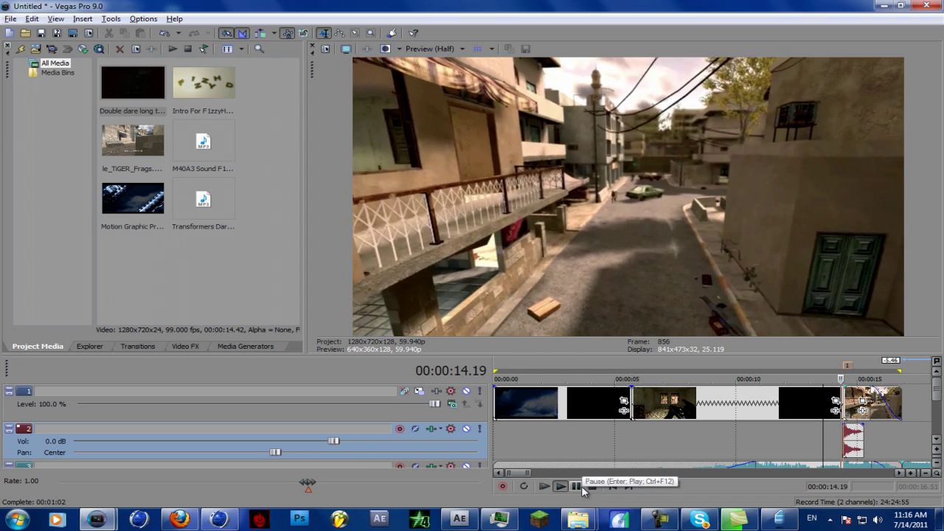
click(576, 487)
click(816, 453)
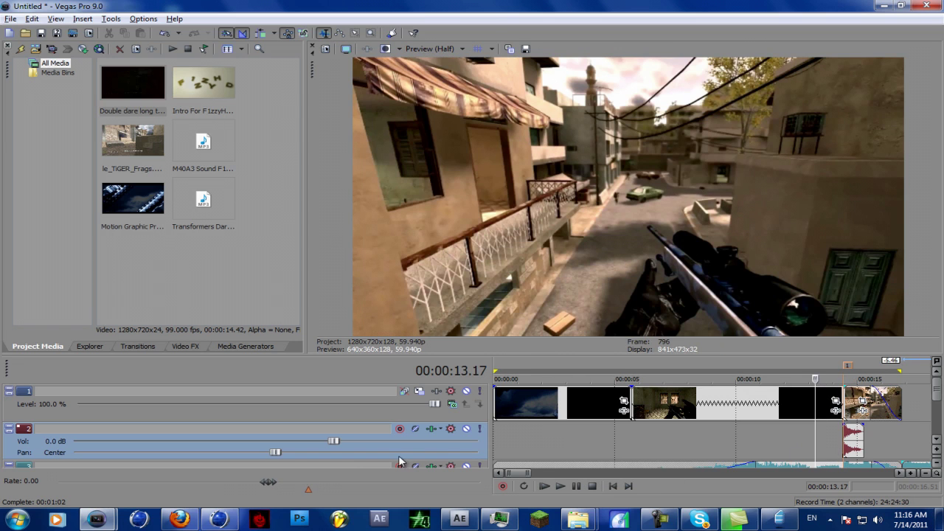
click(576, 486)
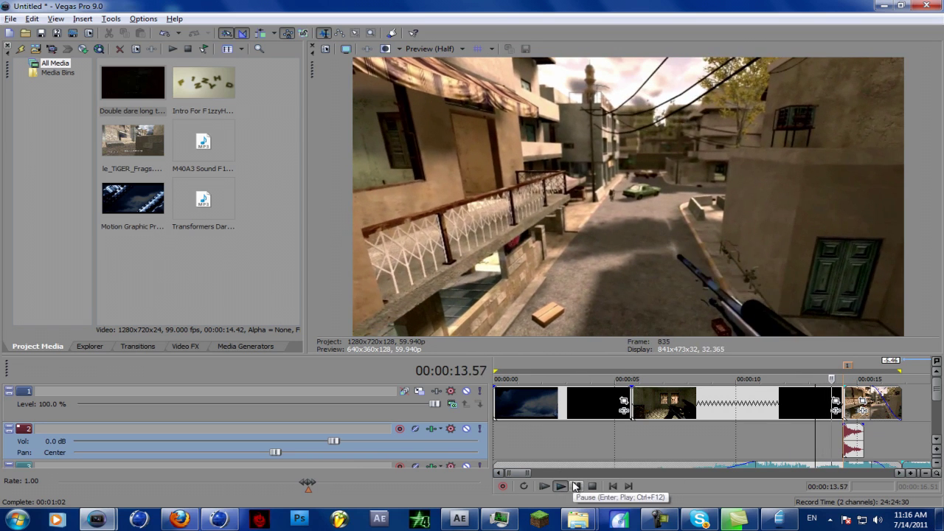
click(798, 436)
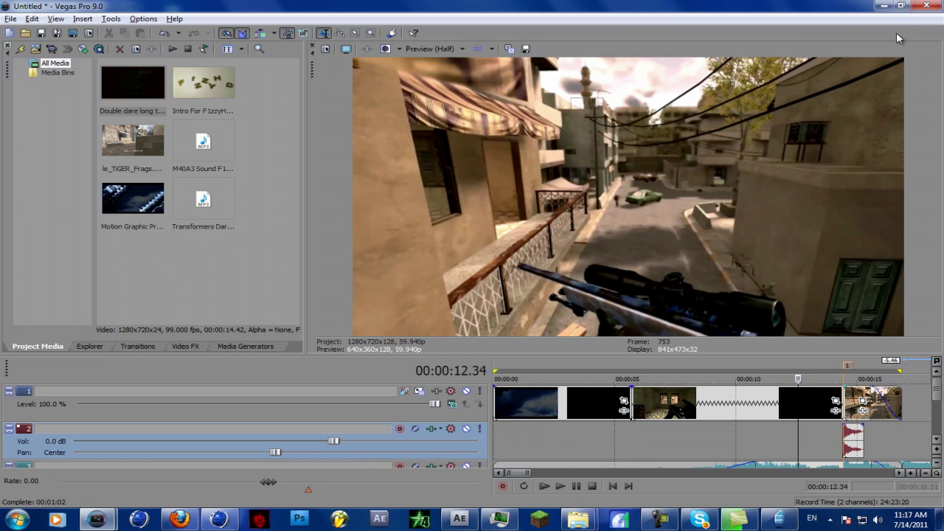
click(884, 5)
Check the graded clip at 0;00;13;02, 0;00;08;09, 0;00;08;23 and 0;00;09;09.
click(702, 385)
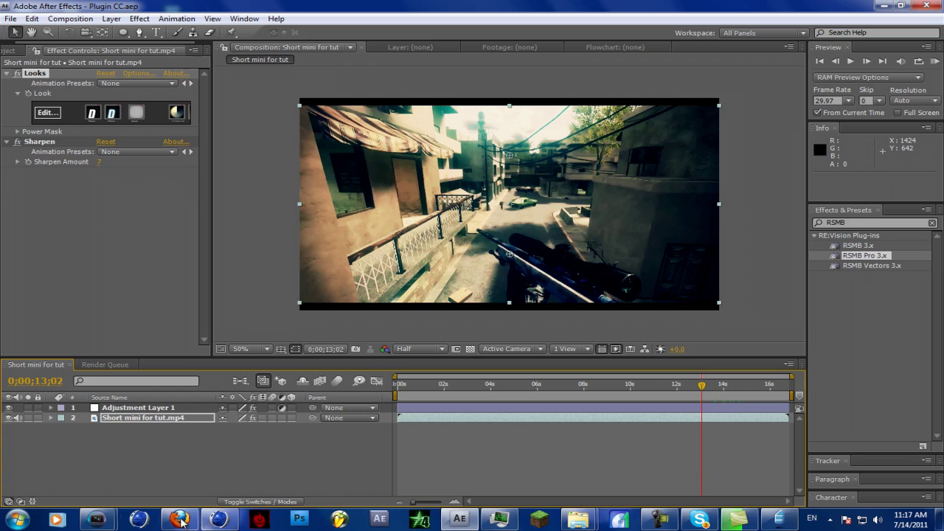
click(590, 391)
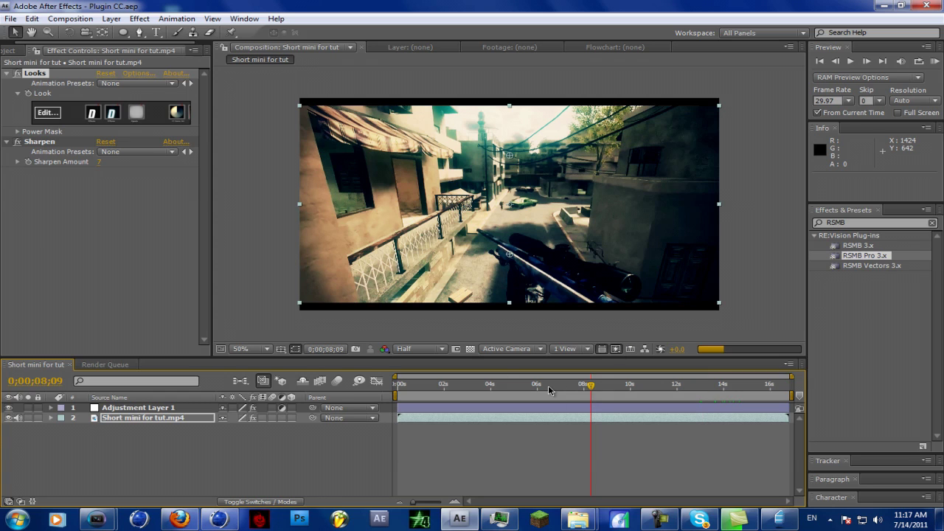
click(602, 391)
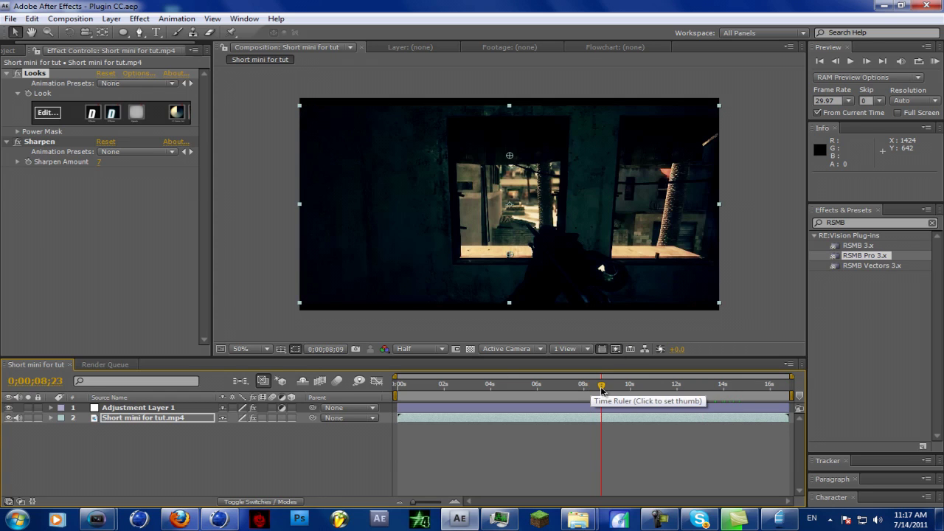
click(614, 391)
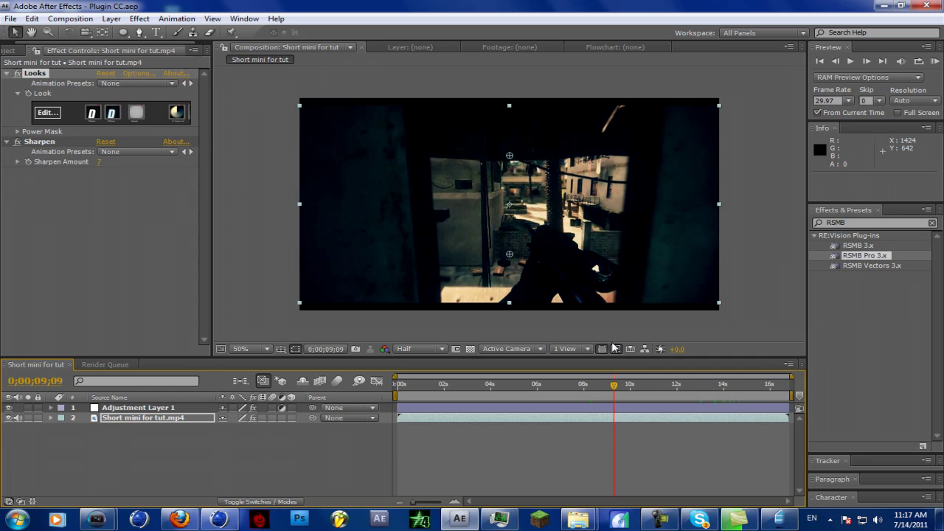
Disable Looks on the clip and RSMB Pro on Adjustment Layer 1, and move the current time to 0;00;11;28.
click(159, 417)
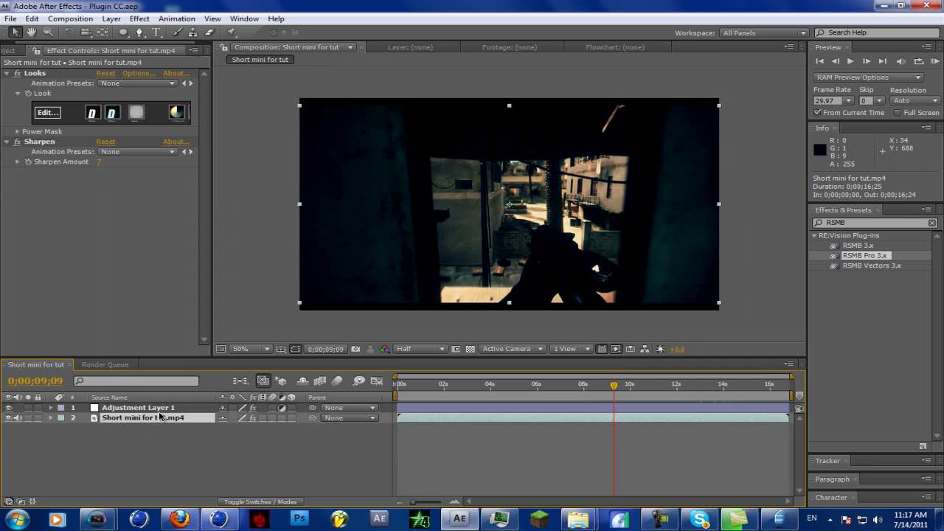
click(17, 73)
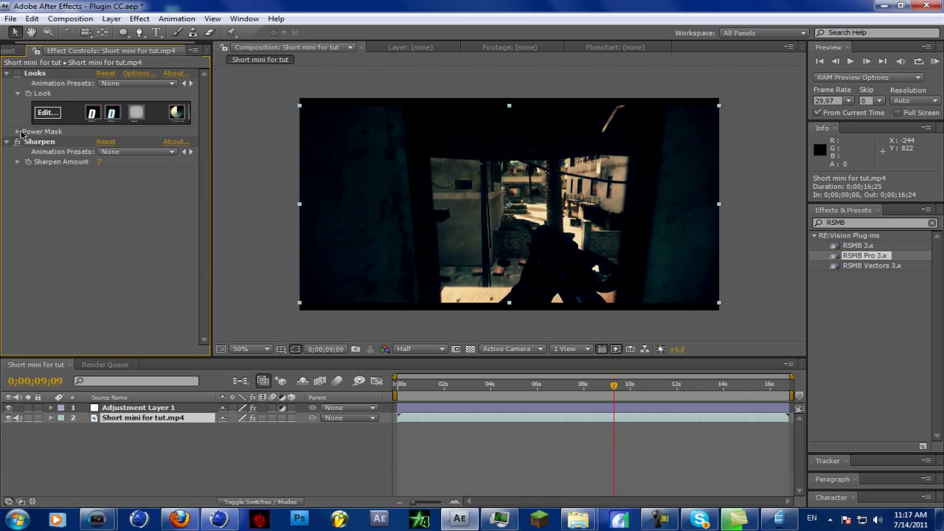
click(151, 408)
click(26, 76)
drag(614, 385, 689, 383)
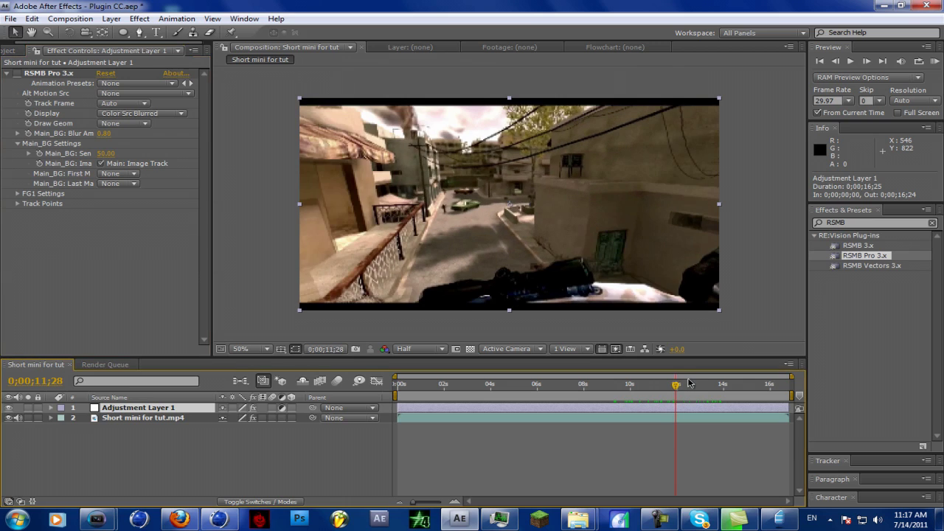
Clear the effect search and apply Brightness & Contrast from the Color Correction category to Adjustment Layer 1.
double_click(854, 222)
text(brui)
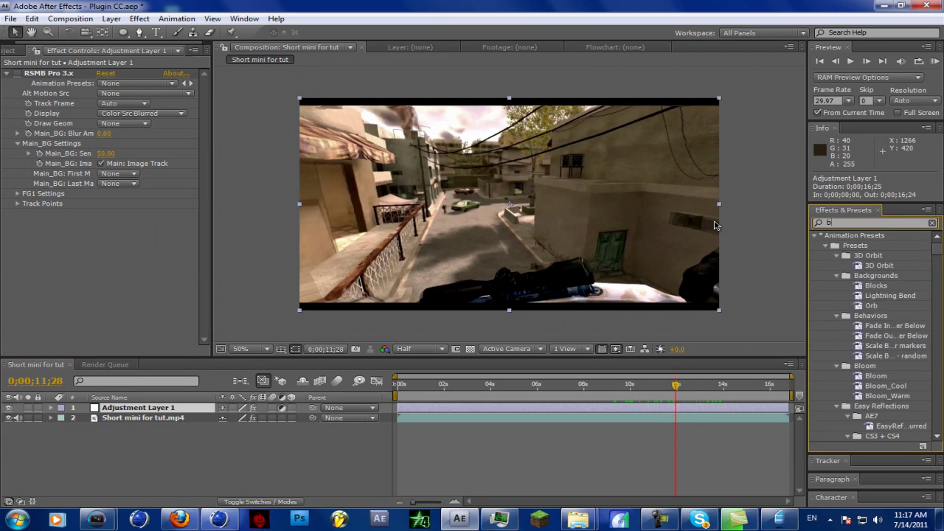
key(BackSpace)
key(BackSpace)
key(BackSpace)
key(BackSpace)
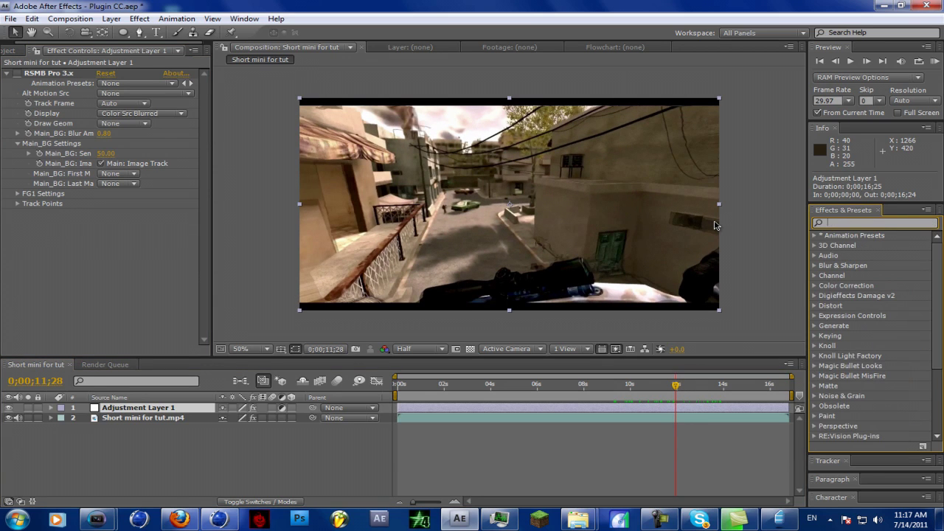
click(815, 287)
click(862, 276)
drag(892, 279, 133, 295)
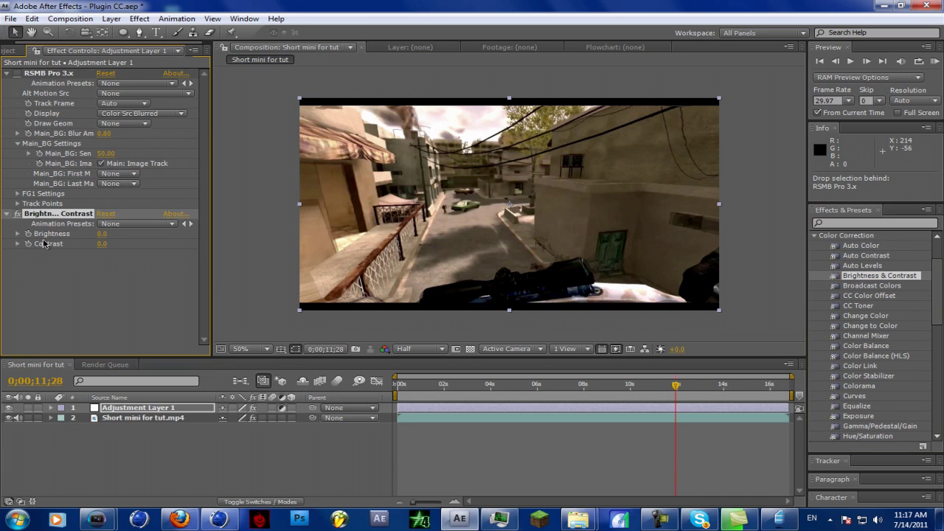
Enable keyframing for Brightness and Contrast at 0;00;11;28 and set the starting Brightness to 0.
mouse_move(101, 233)
mouse_down()
mouse_move(111, 234)
mouse_move(90, 234)
mouse_up()
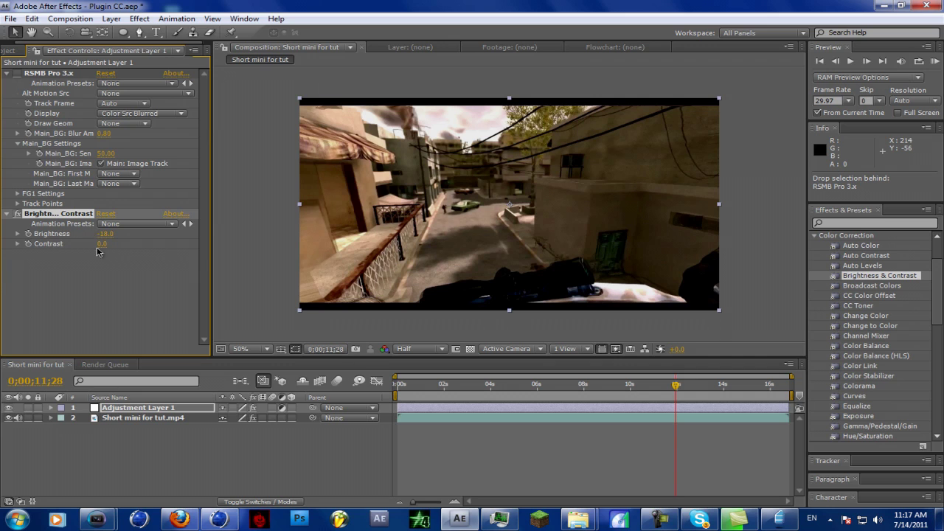
click(28, 234)
click(28, 243)
click(104, 234)
text(0)
key(Return)
Play ahead to 0;00;12;11 and keyframe Brightness at -20.0 and Contrast at 9.0.
key(space)
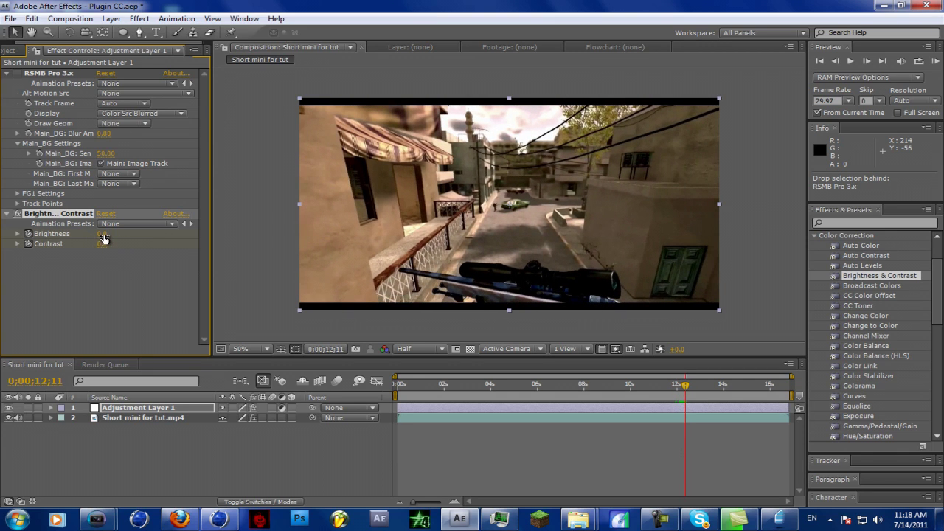
click(171, 289)
mouse_move(102, 233)
mouse_down()
mouse_move(92, 232)
mouse_move(108, 243)
mouse_up()
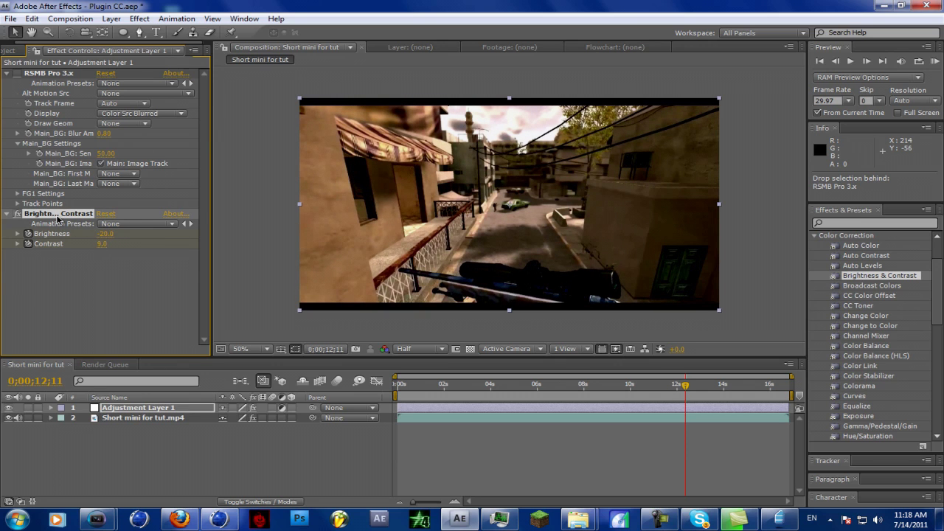
Advance frame by frame to 0;00;12;21 and keyframe both Brightness and Contrast at 0.
key(Page_Down)
key(Page_Down)
key(Page_Down)
key(Page_Down)
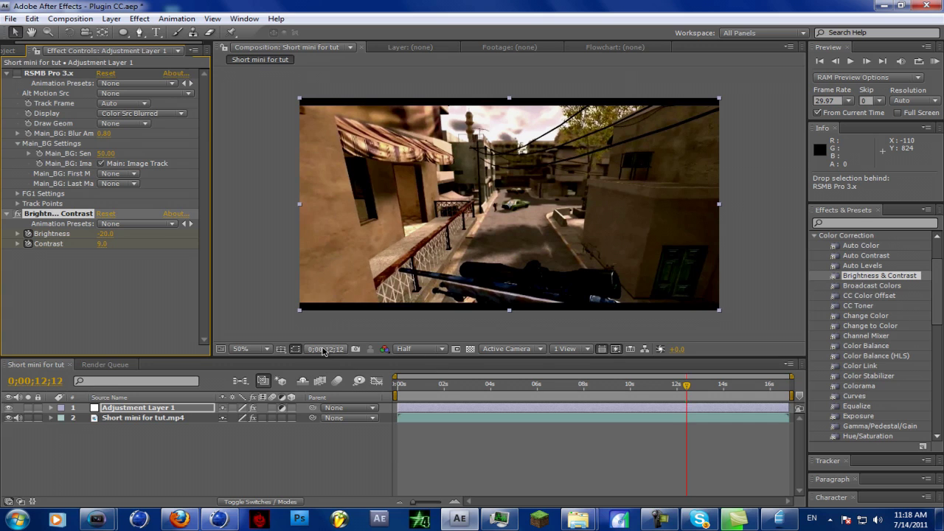
key(Page_Down)
key(Page_Down)
key(Page_Down)
key(Page_Down)
key(Page_Down)
key(Page_Down)
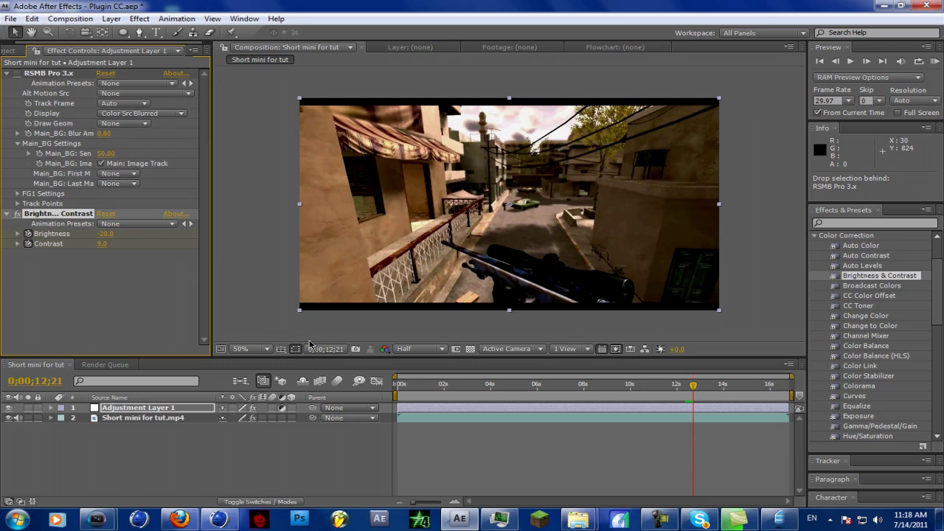
click(104, 233)
text(0)
key(Tab)
text(0)
key(Return)
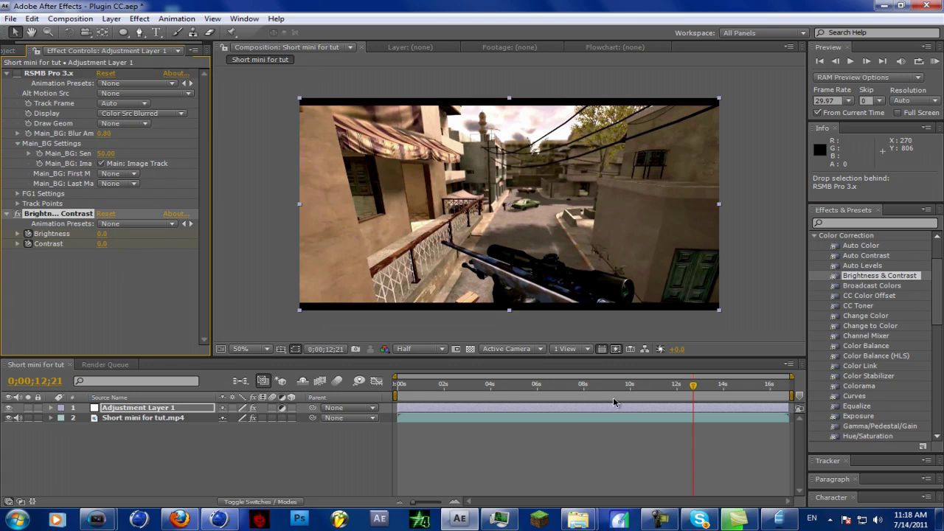
RAM preview the brightness and contrast flash from 0;00;11;29.
click(682, 385)
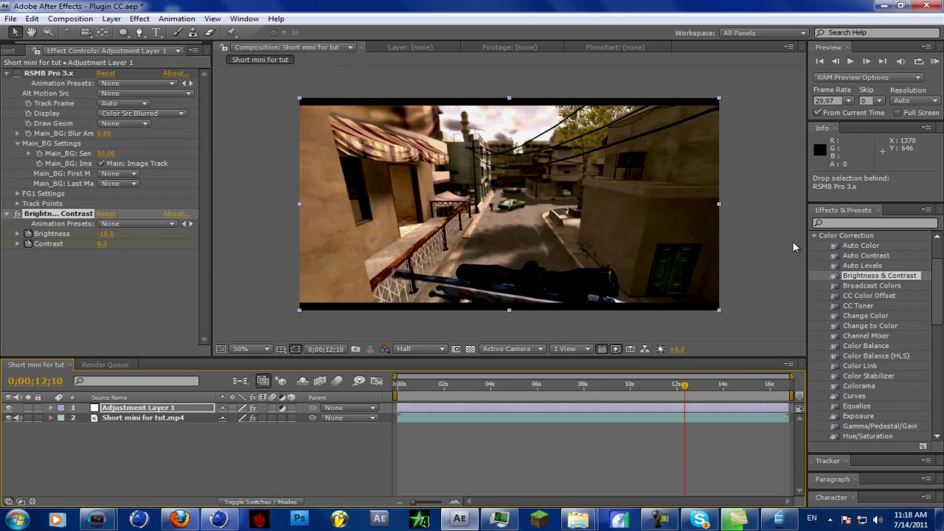
click(677, 384)
click(934, 62)
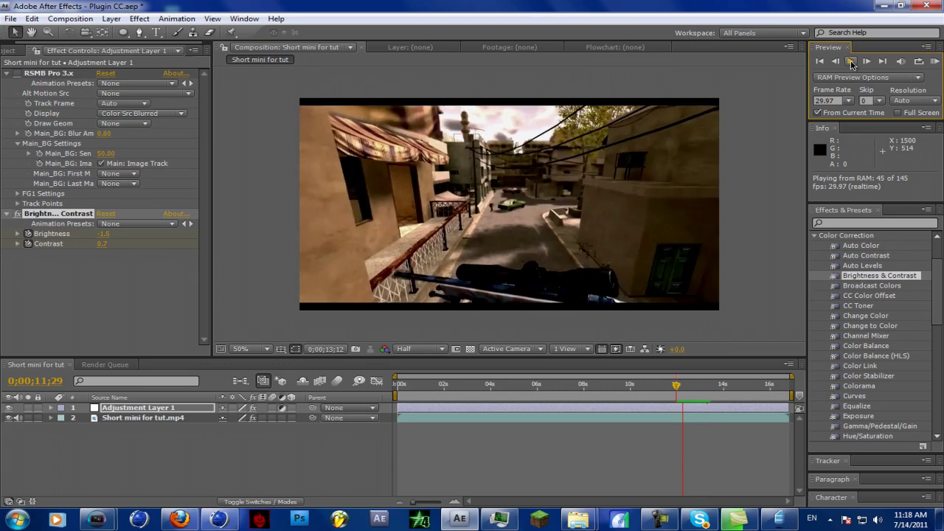
click(852, 63)
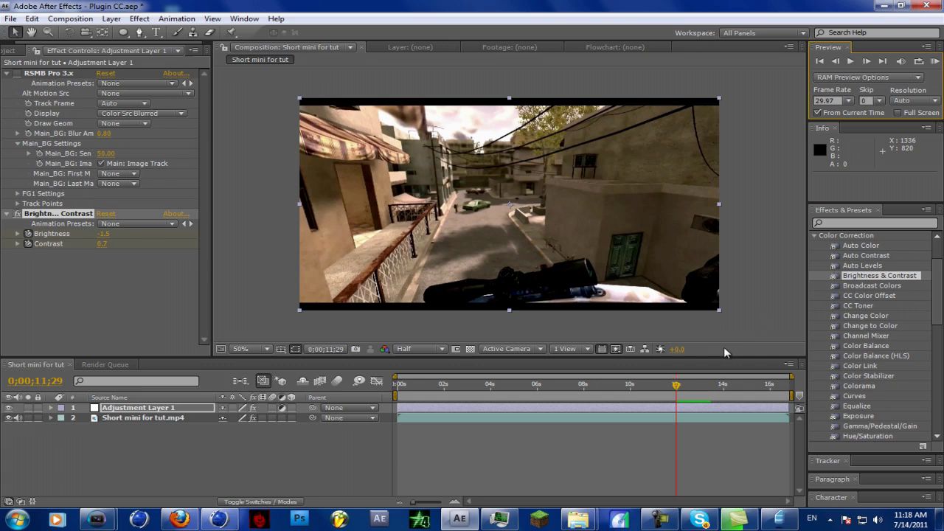
Reveal the Brightness & Contrast keyframes on Adjustment Layer 1 and copy all Brightness and Contrast keyframes.
mouse_move(680, 391)
mouse_down()
mouse_move(697, 391)
mouse_move(677, 391)
mouse_up()
click(140, 411)
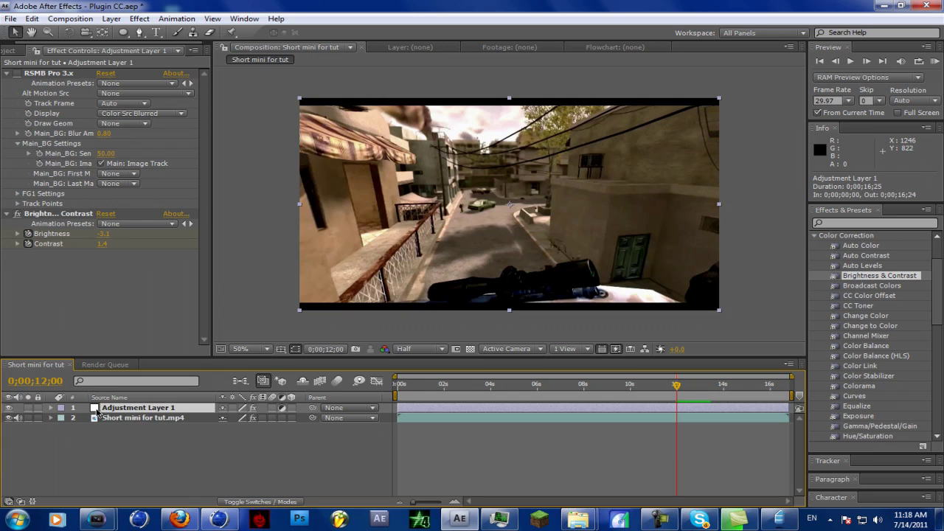
key(e)
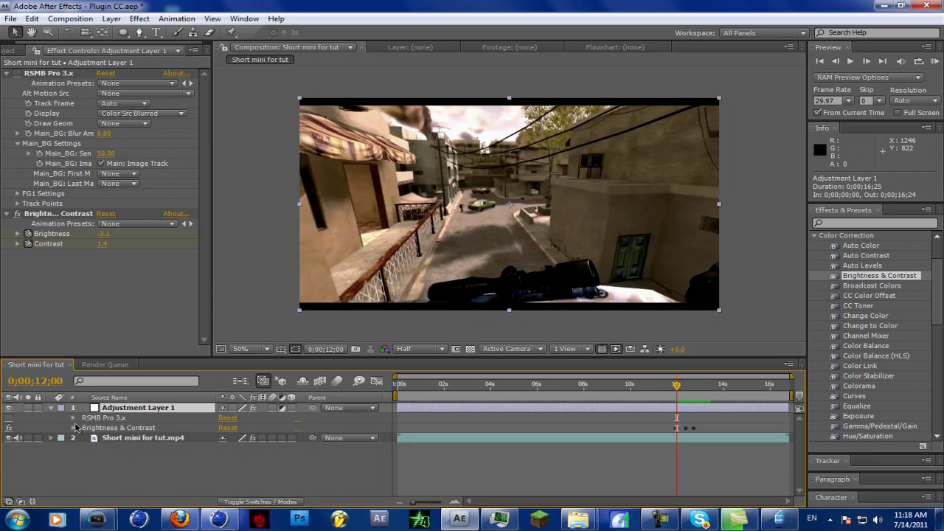
click(74, 428)
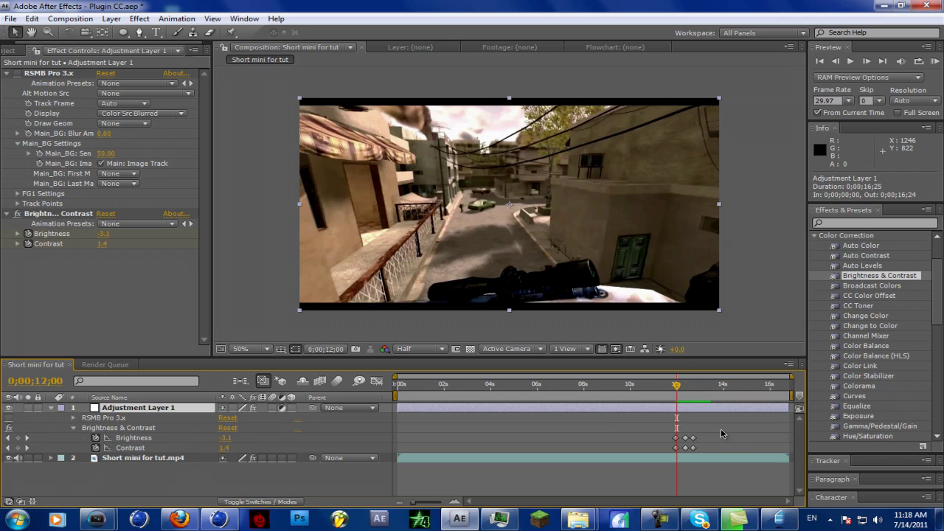
drag(717, 433, 666, 457)
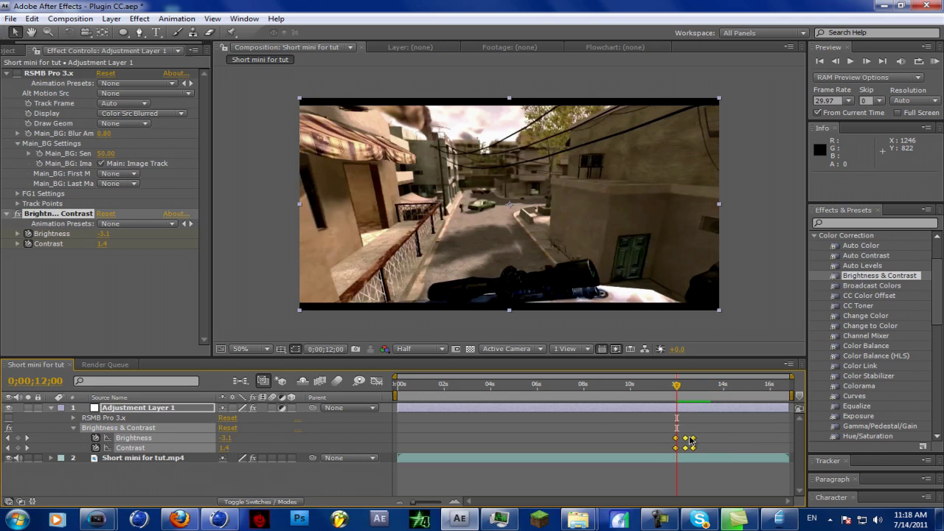
key(ctrl+c)
Paste the copied flash keyframes repeatedly at earlier times, including about 0;00;11;00 and 0;00;10;01, and undo the extra paste at 0;00;05;24.
drag(683, 384, 656, 387)
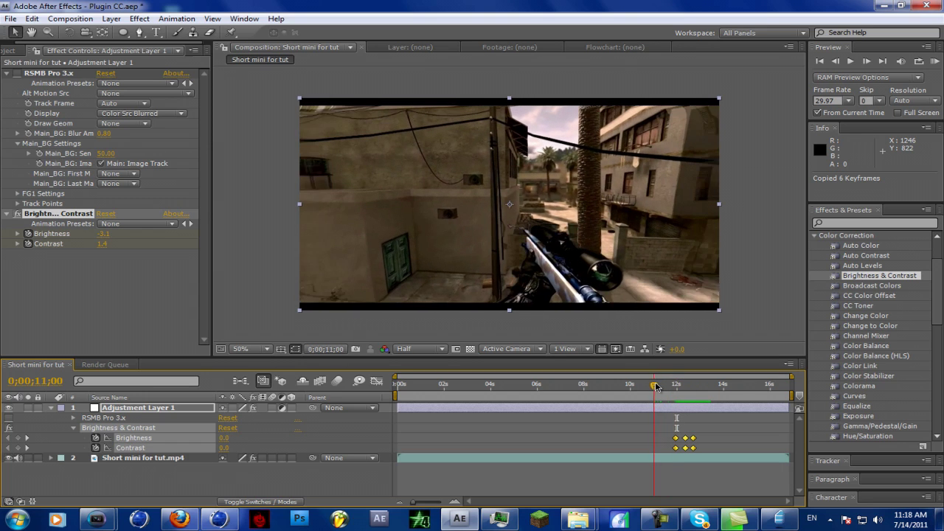
key(ctrl+v)
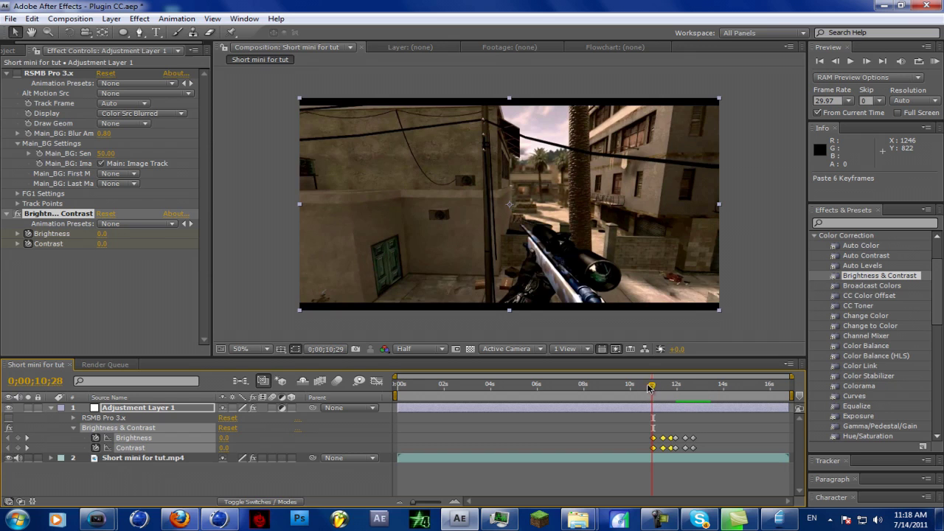
drag(654, 387, 633, 389)
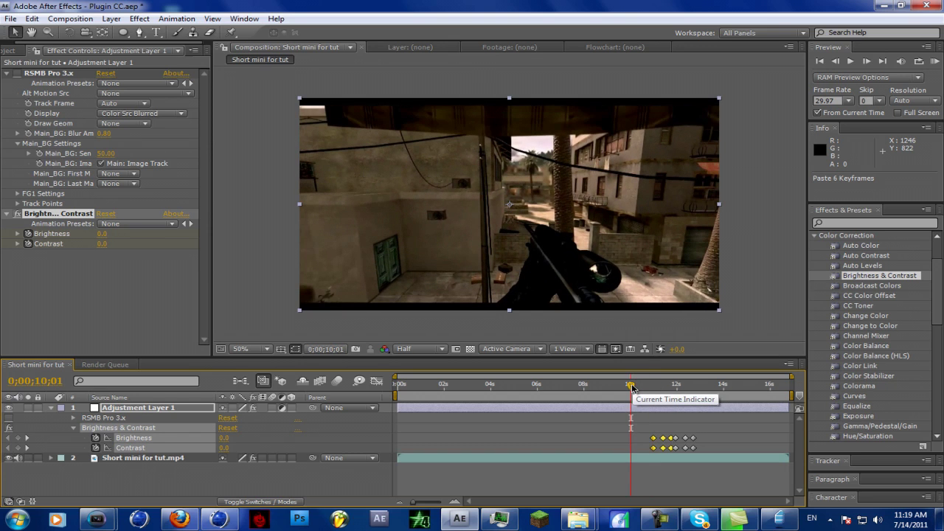
key(ctrl+v)
drag(632, 389, 532, 389)
key(ctrl+v)
key(ctrl+v)
key(ctrl+v)
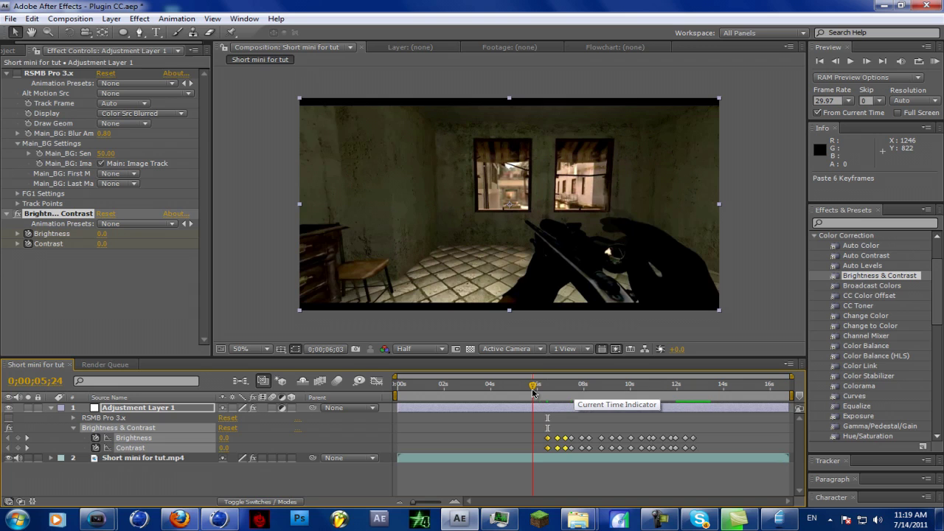
key(ctrl+v)
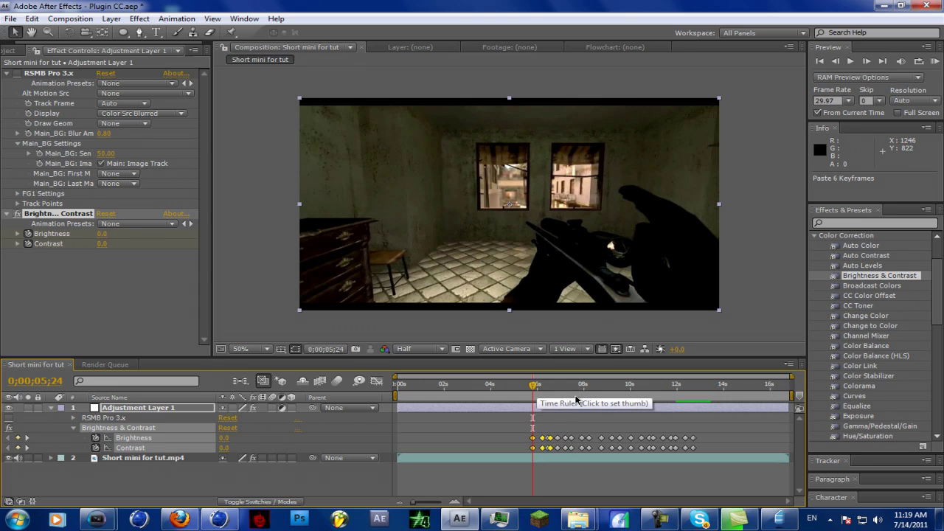
key(ctrl+z)
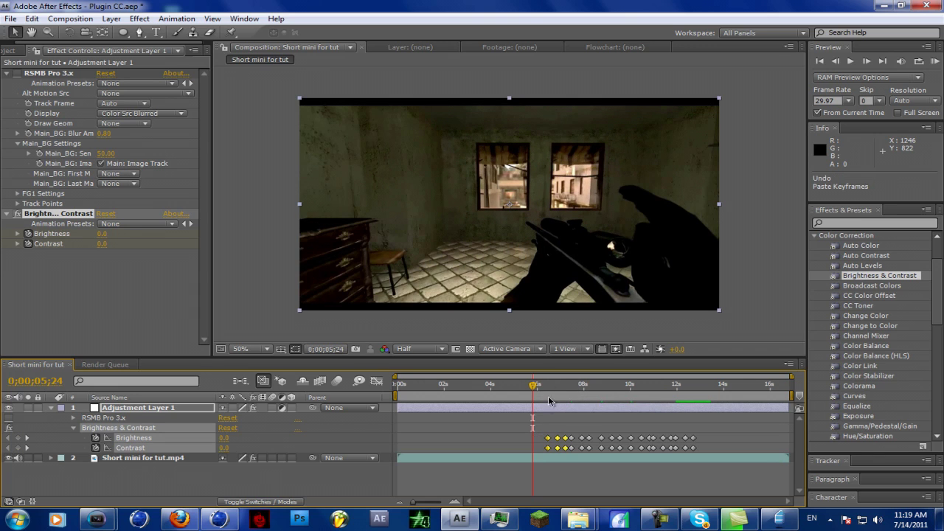
Scrub through the pasted brightness and contrast flashes to review them, stopping at 0;00;07;20.
click(546, 390)
drag(549, 391, 560, 394)
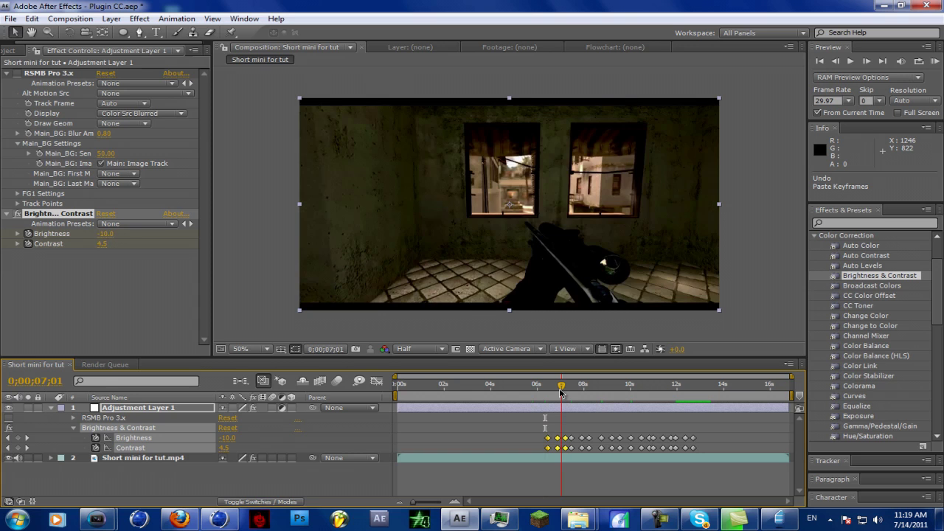
click(591, 392)
drag(594, 393, 667, 392)
click(544, 393)
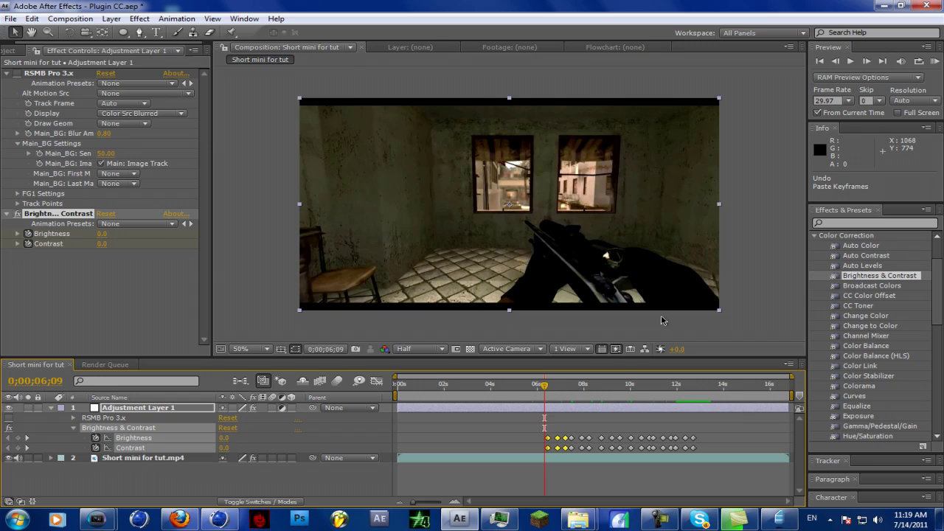
drag(569, 387, 571, 388)
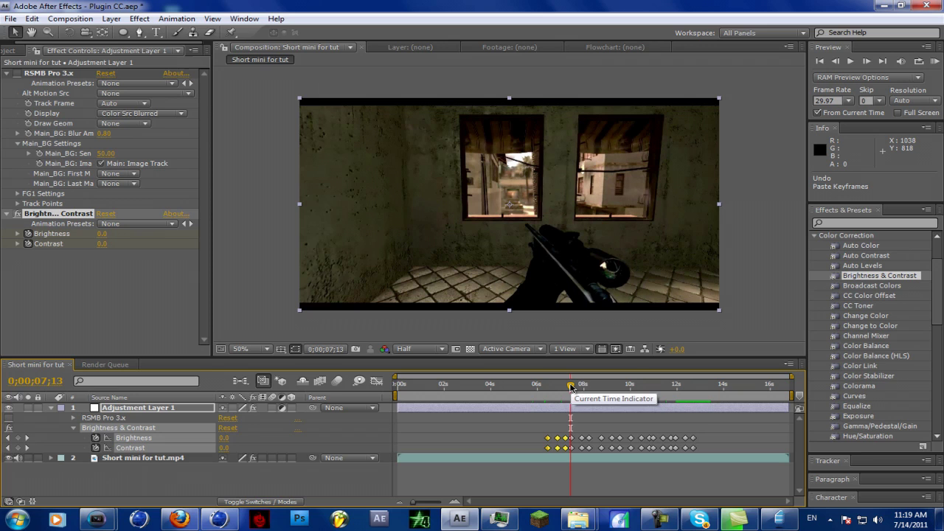
drag(571, 388, 574, 389)
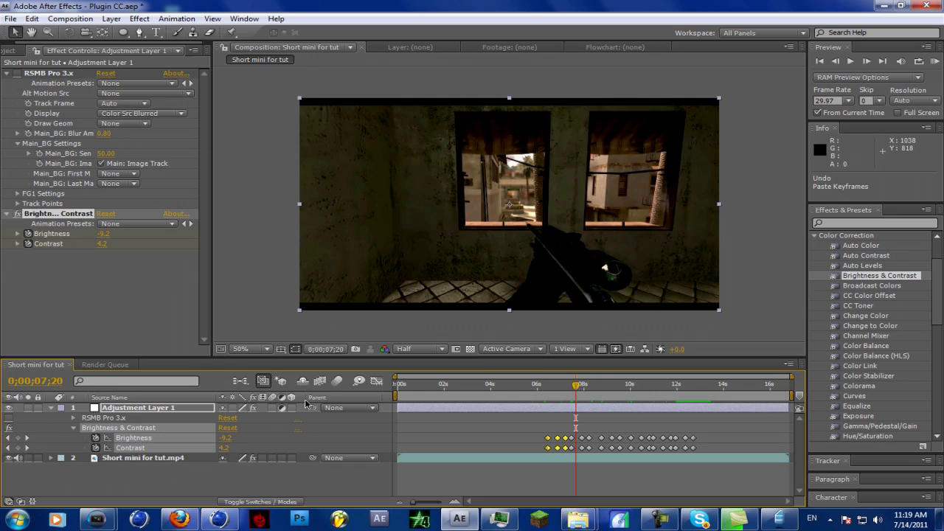
Use Go to Time to move the current time to 0;00;08;20.
click(36, 382)
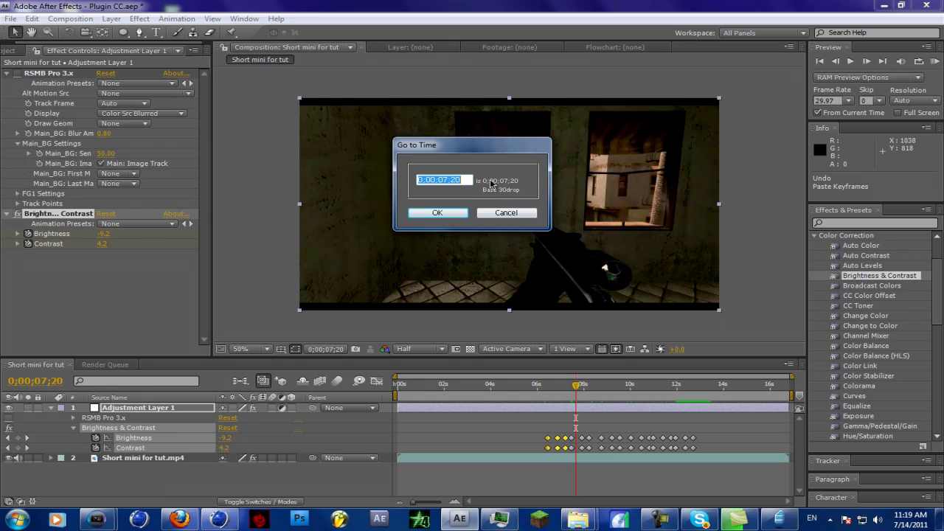
click(463, 180)
text(50)
key(Return)
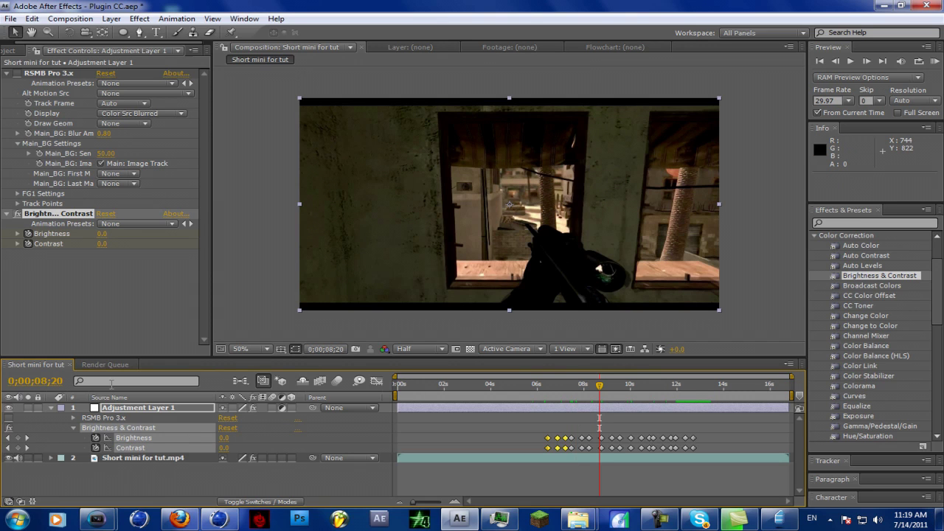
RAM preview the repeated flashes from 0;00;06;04, stop playback and move to 0;00;11;08.
drag(588, 389, 541, 384)
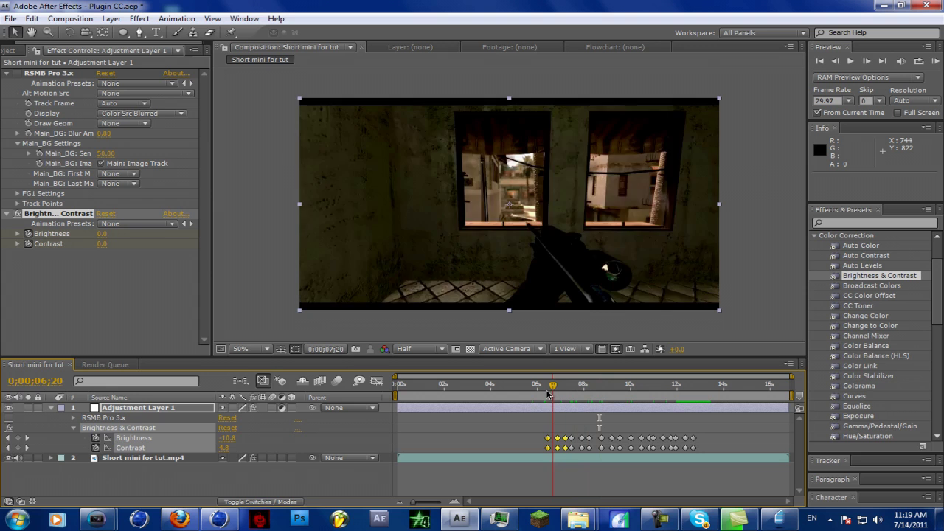
click(935, 61)
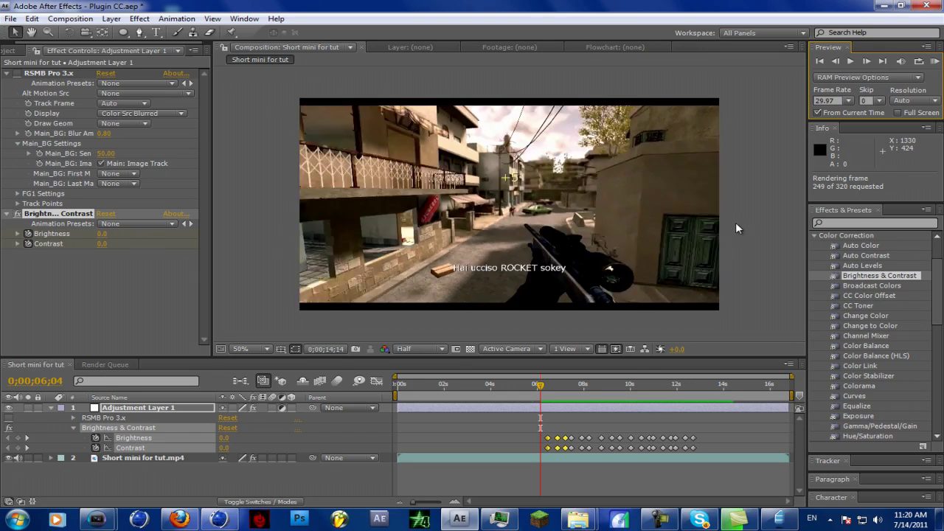
click(852, 62)
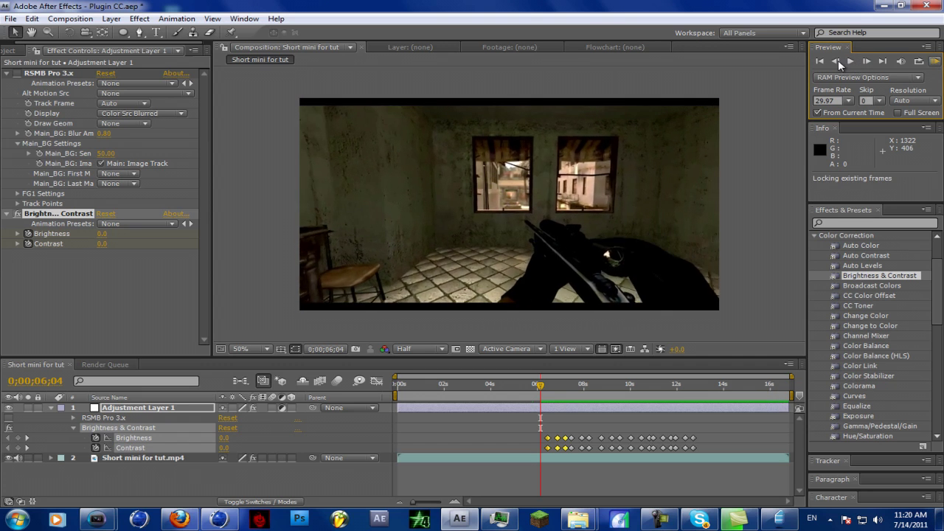
click(934, 63)
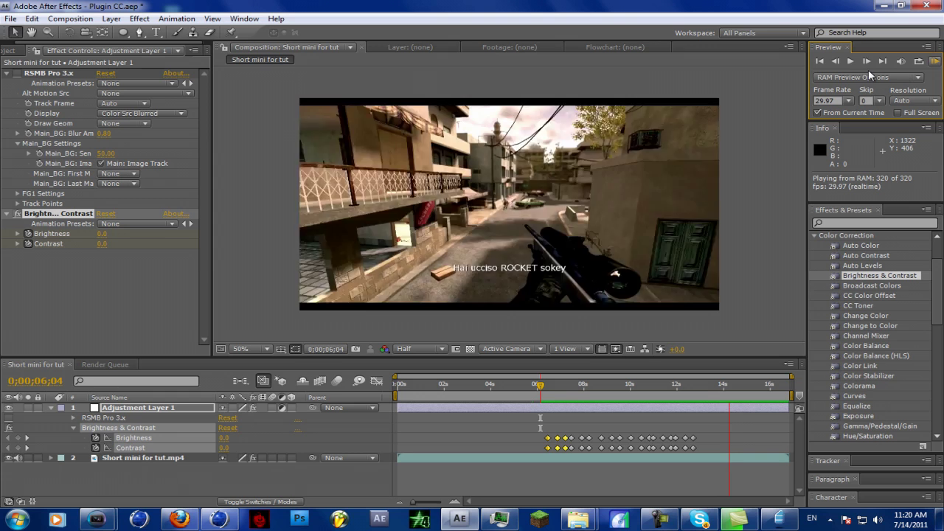
key(space)
drag(546, 391, 660, 397)
Save the project under the new name FX No CC on the Desktop.
click(10, 19)
click(48, 141)
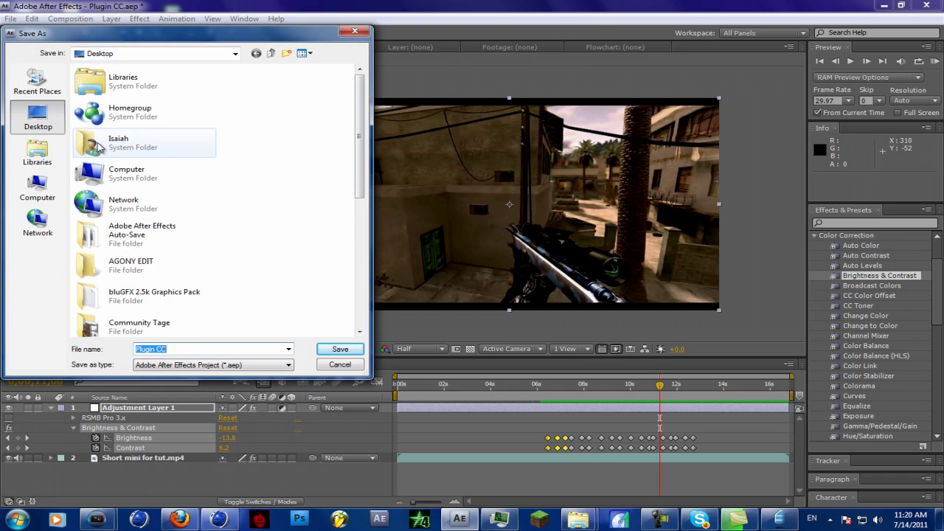
text(FX No CC)
key(Return)
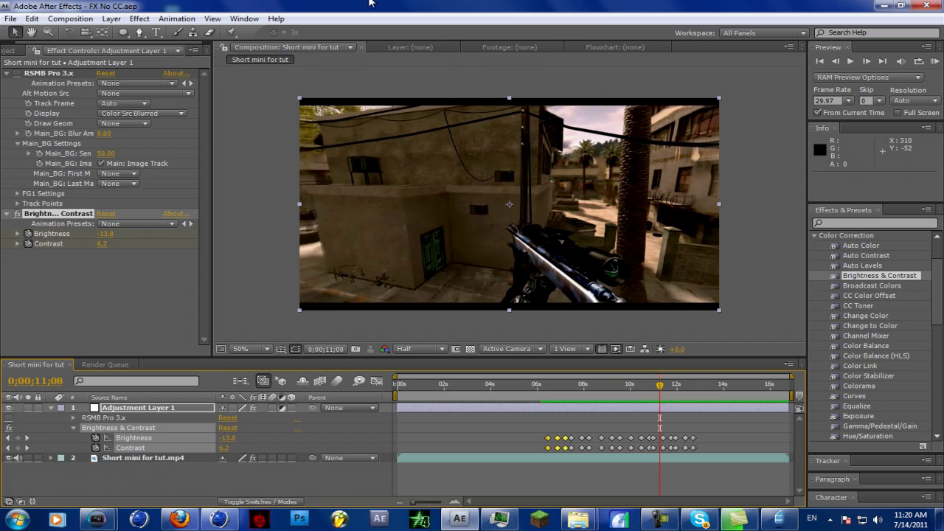
Save the project again on the Desktop under the name FX No Plugin.
click(9, 18)
click(33, 140)
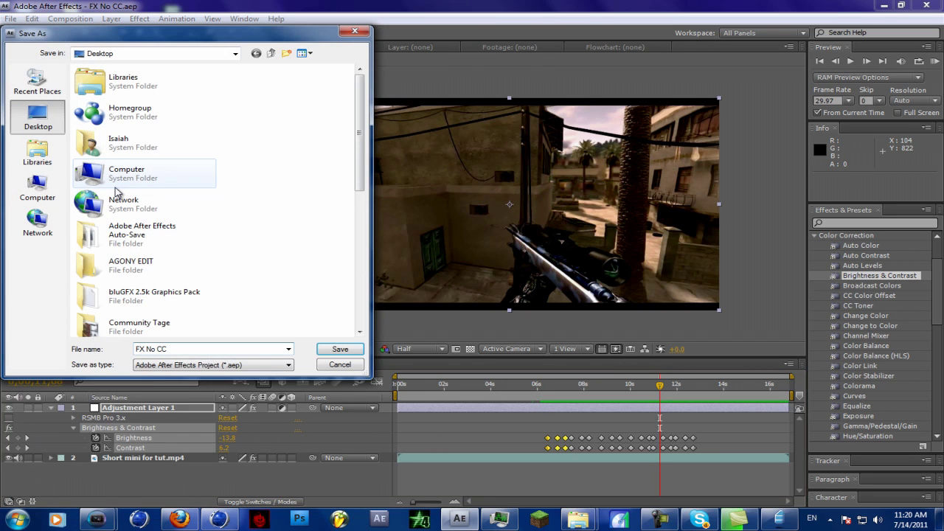
key(BackSpace)
key(BackSpace)
key(BackSpace)
text(P)
key(BackSpace)
text(P)
key(Return)
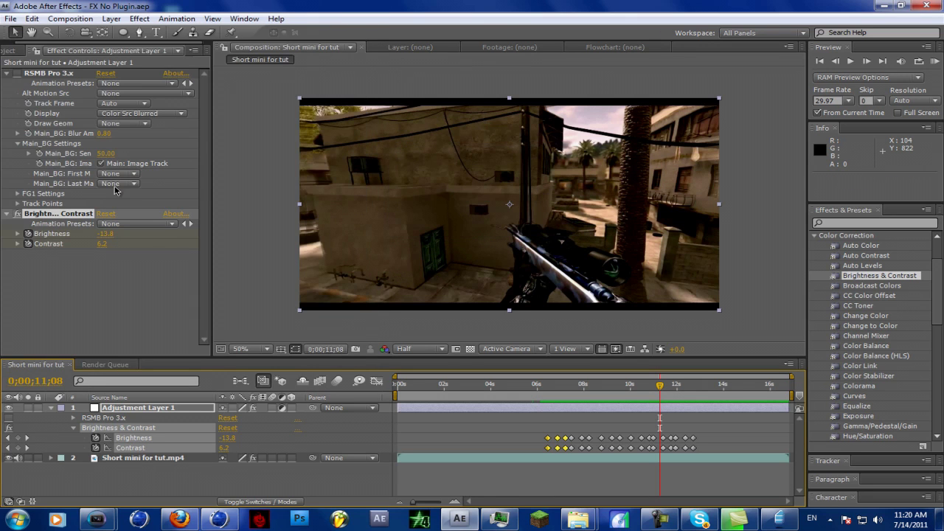
Move to 0;00;14;13 and delete the Brightness & Contrast effect from Adjustment Layer 1.
drag(562, 384, 735, 382)
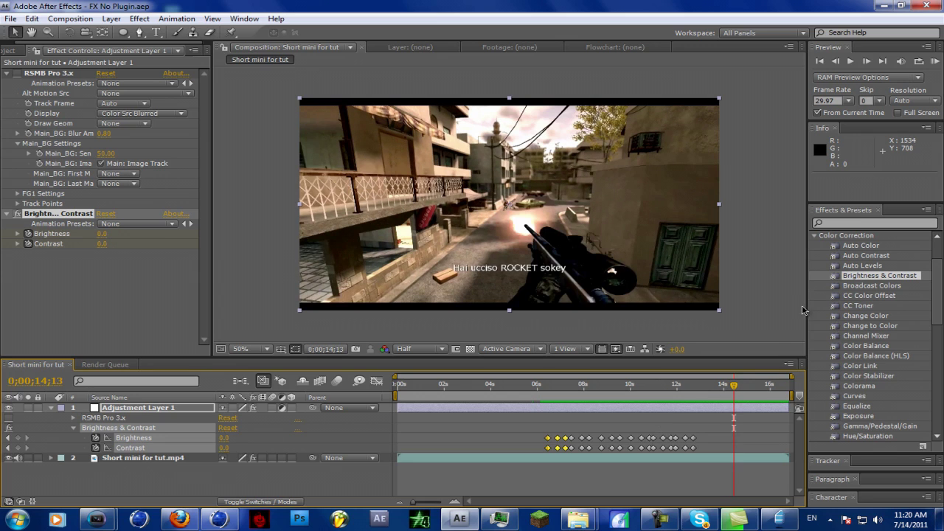
click(867, 233)
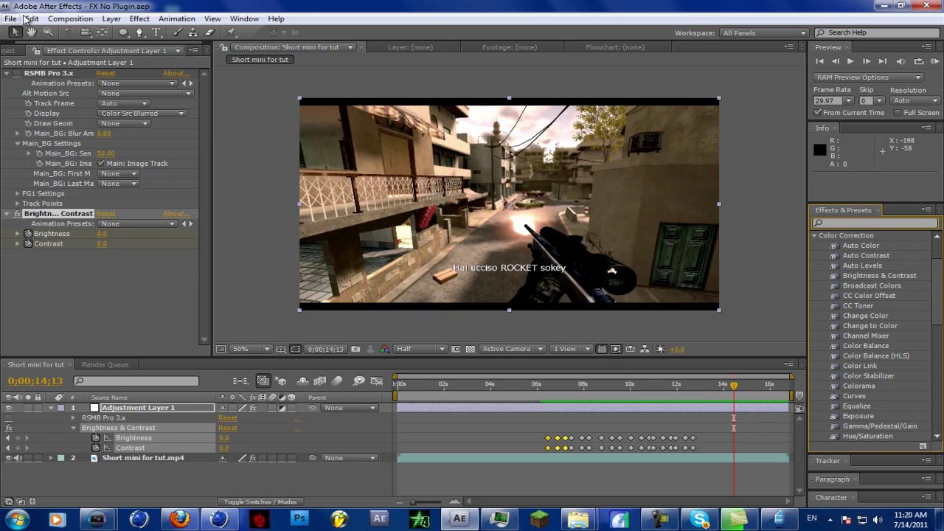
click(31, 18)
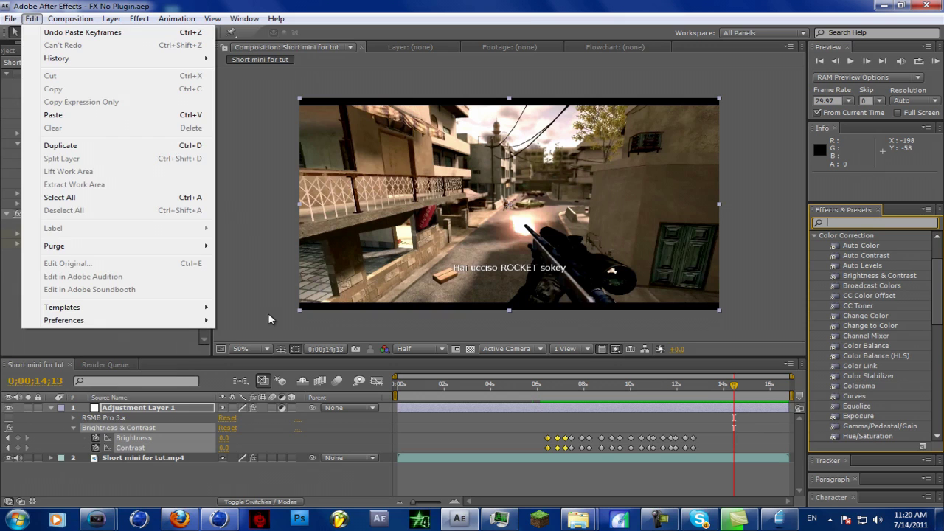
click(156, 411)
click(111, 418)
click(117, 428)
key(Delete)
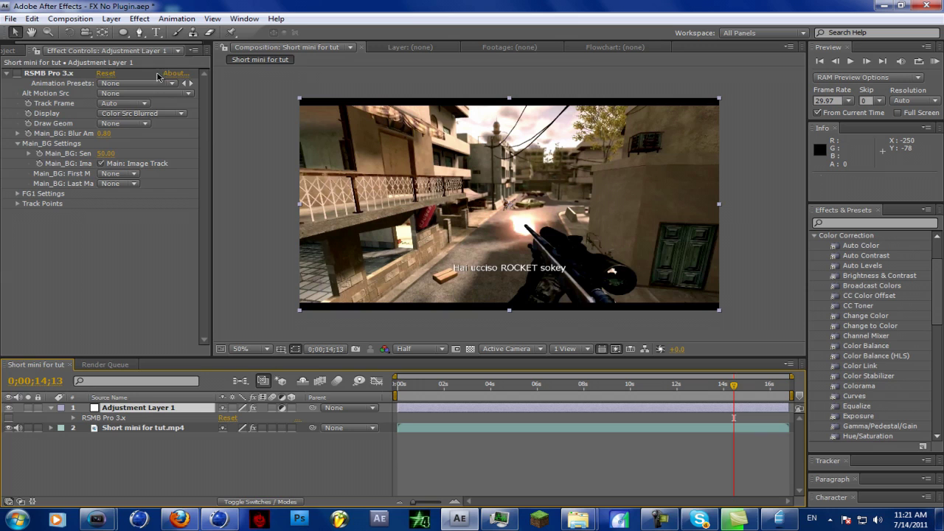
Save the project without the flash effect on the Desktop as FX Plugin.
click(11, 19)
click(49, 139)
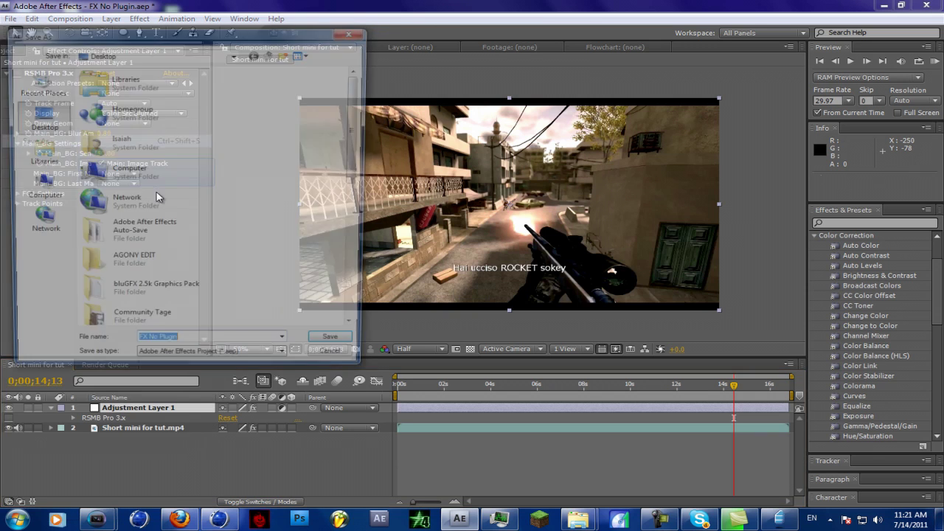
drag(186, 349, 167, 351)
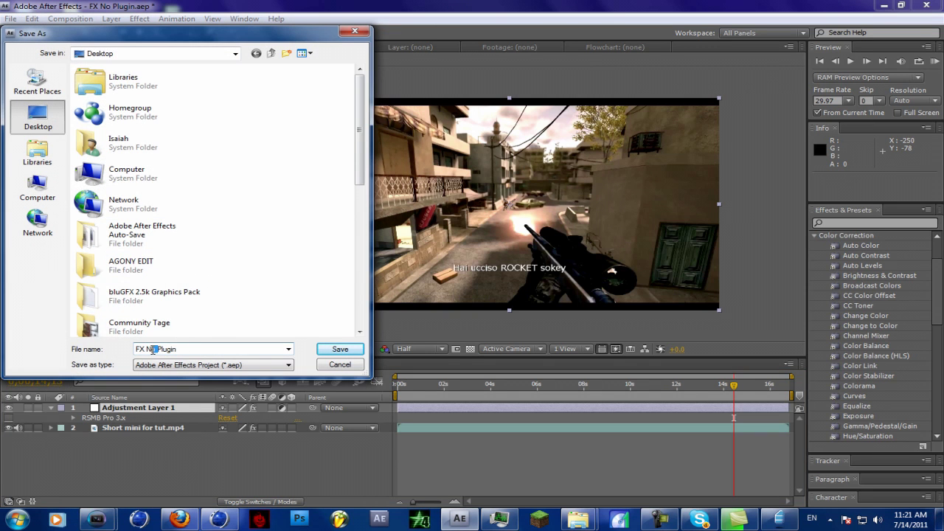
key(BackSpace)
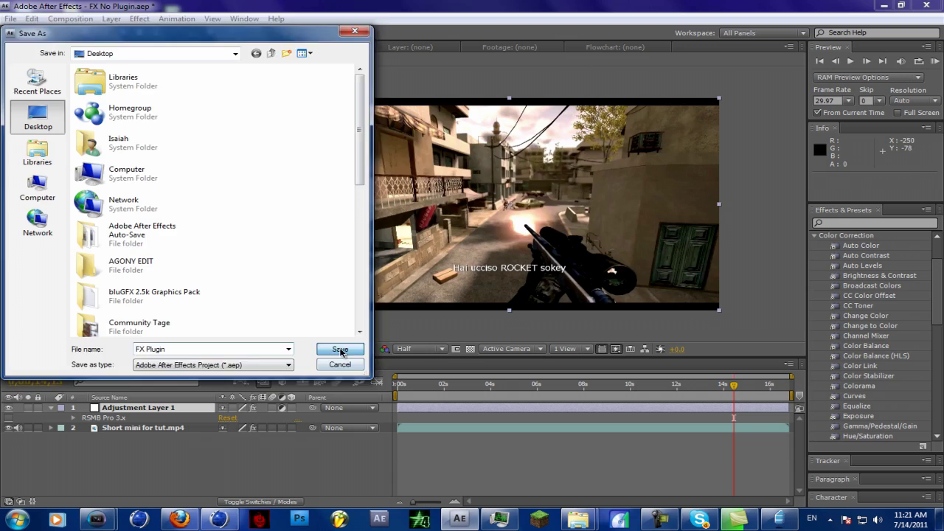
click(340, 349)
Search the effects for Misfire Flick and select the MisFire Flicker effect.
click(871, 223)
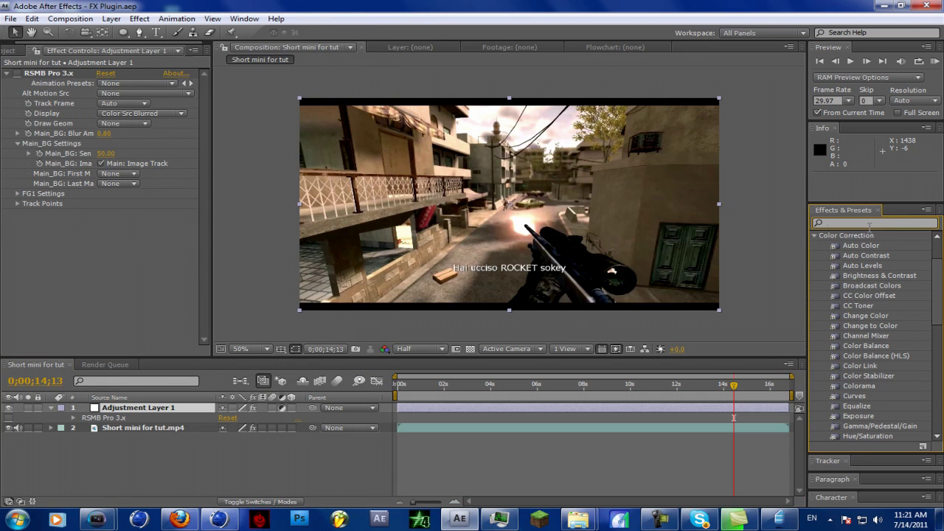
text(Misf)
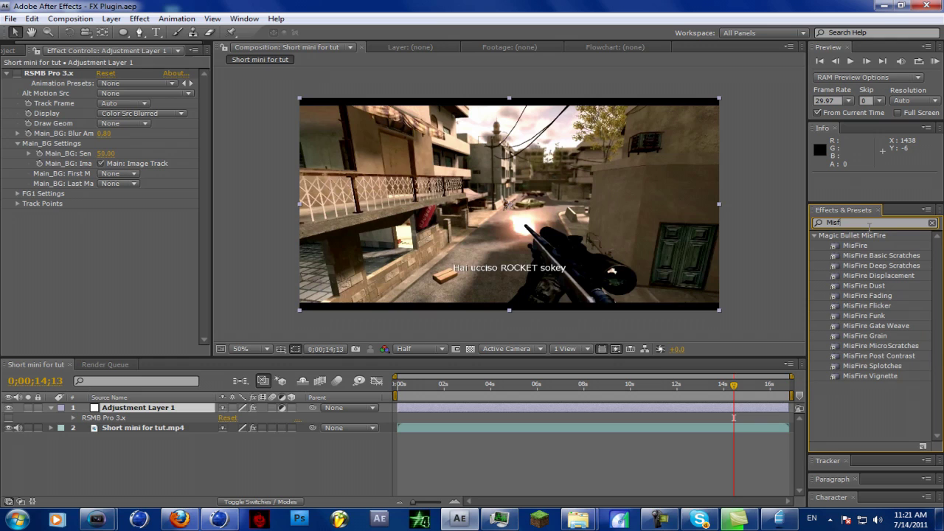
text(ire)
text( Flick)
click(868, 245)
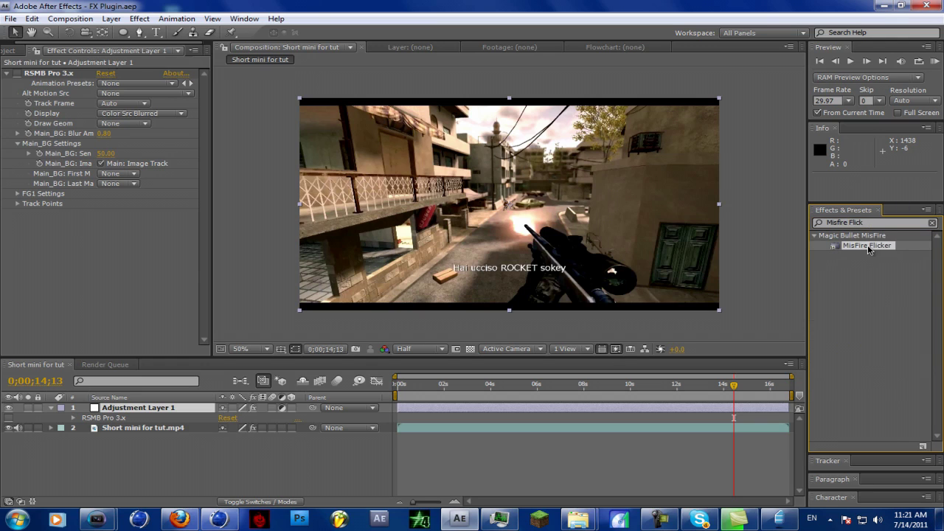
click(850, 236)
Search the effects for Twitch and apply Video Copilot's Twitch to Adjustment Layer 1 after RSMB Pro.
drag(869, 223, 801, 222)
text(Twitch)
drag(844, 285, 136, 172)
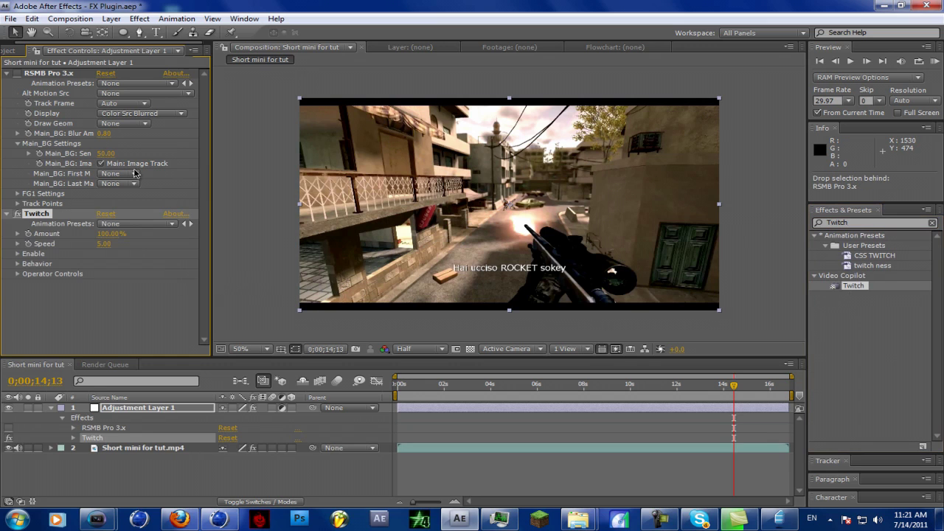
Enable Light in the Twitch effect on Adjustment Layer 1 and move the current time to 0;00;10;01.
click(16, 254)
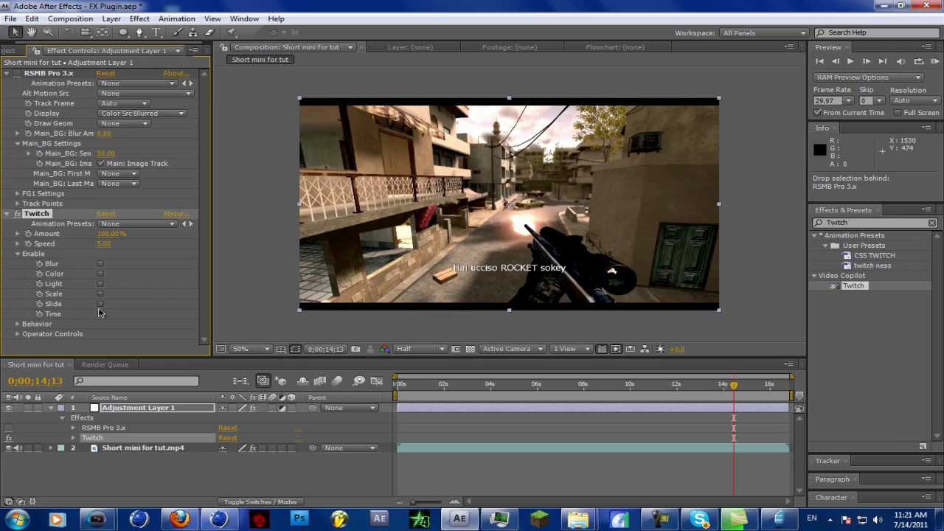
click(100, 284)
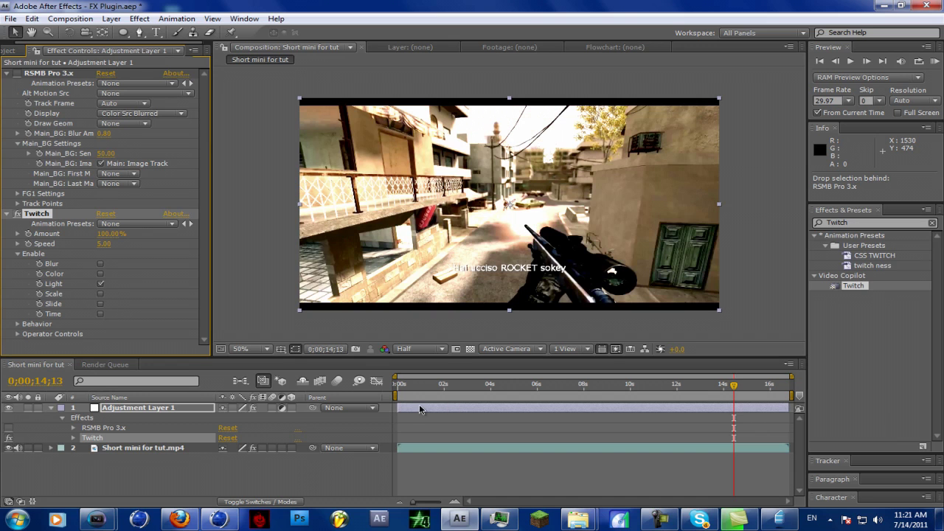
click(631, 394)
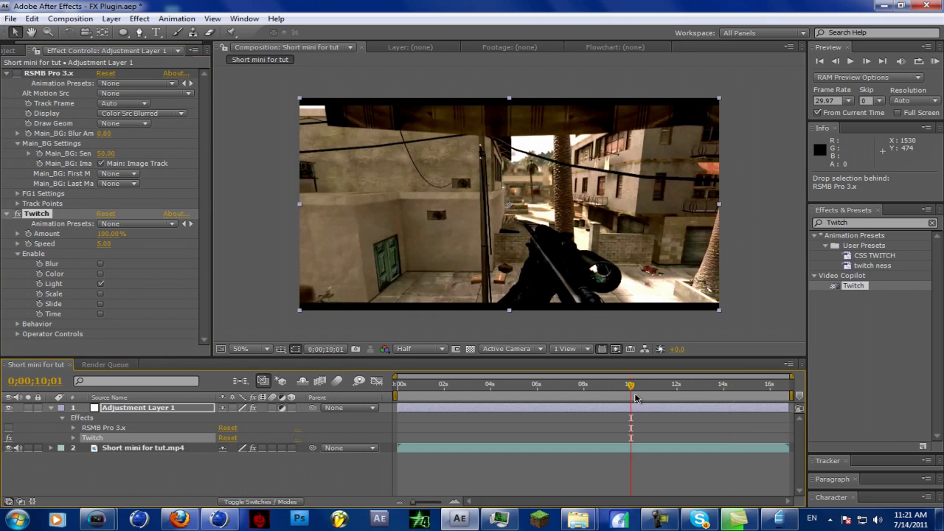
At 0;00;10;01, set Twitch's Light Behavior to Darker, Light Amount to 6% and Light Twitches to 1.40, with keyframing on.
click(19, 336)
scroll(63, 215, down, 6)
scroll(98, 89, up, 6)
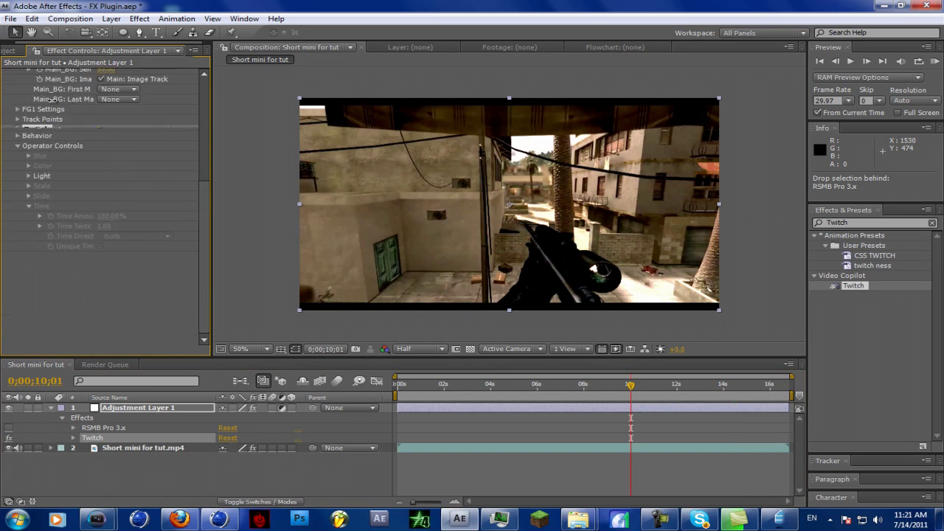
click(29, 320)
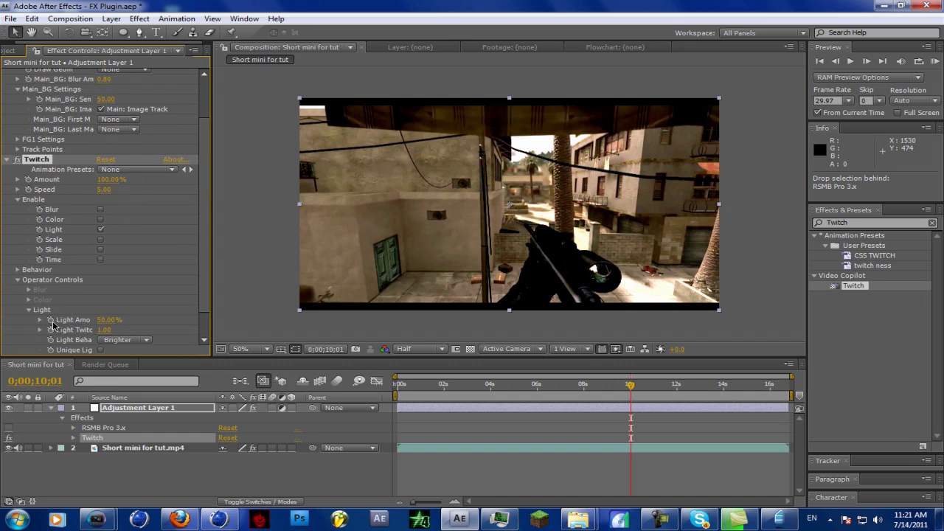
drag(107, 318, 91, 325)
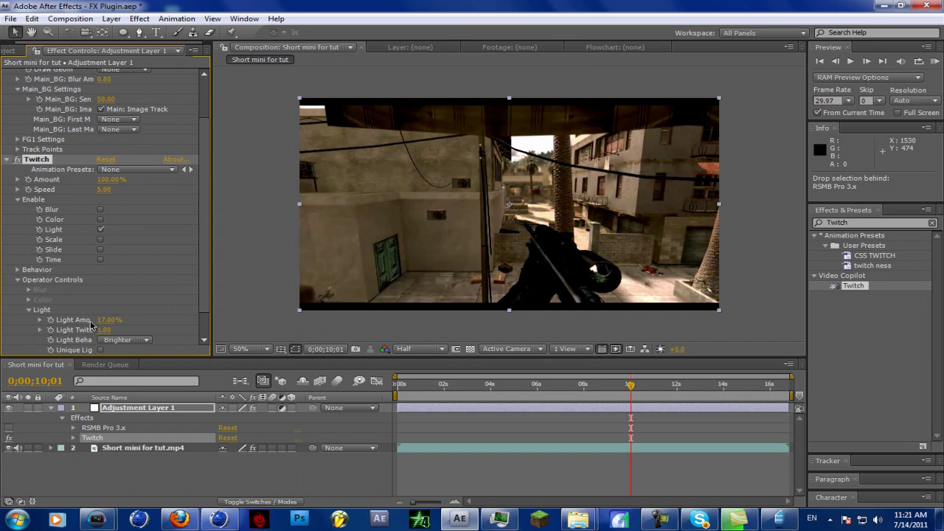
click(122, 340)
click(107, 355)
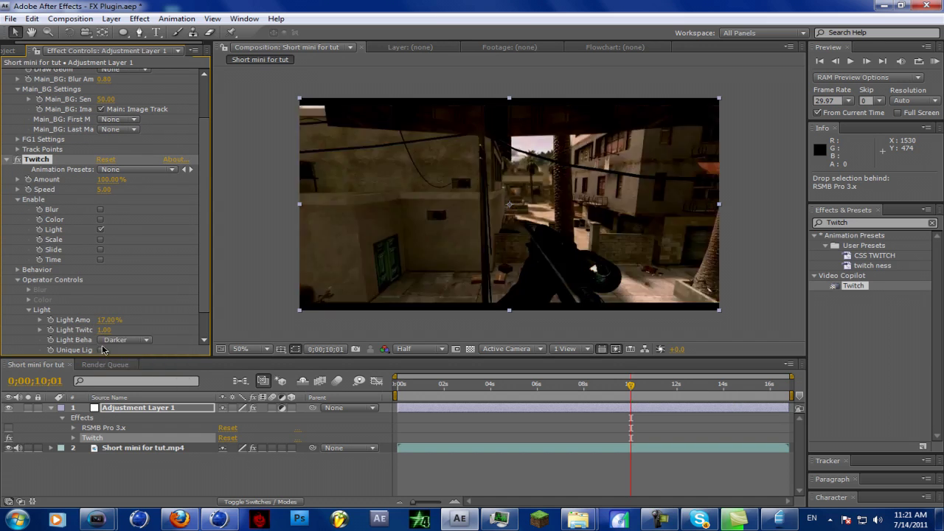
drag(104, 330, 61, 331)
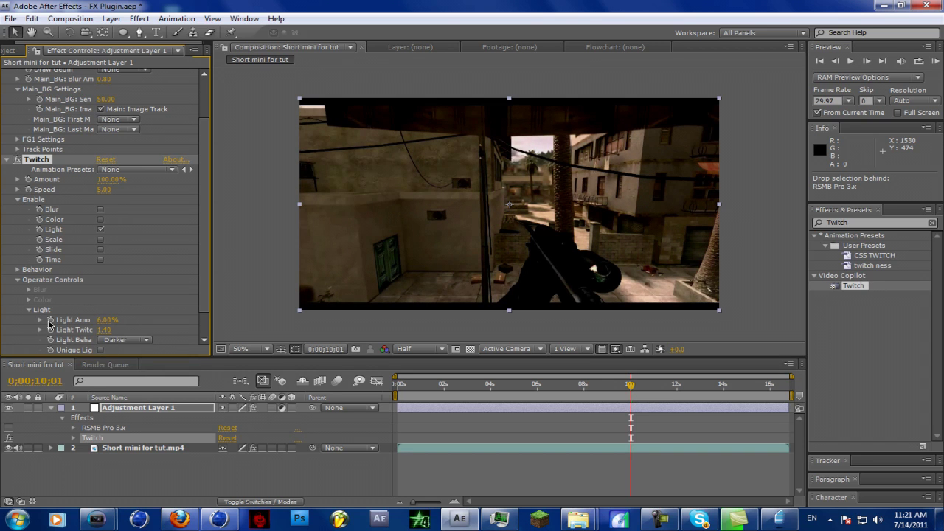
Keyframe Twitch's Light Amount at 23% and Light Twitches at 3.10 at both 0;00;13;20 and 0;00;14;10.
drag(688, 382, 717, 389)
drag(107, 331, 118, 323)
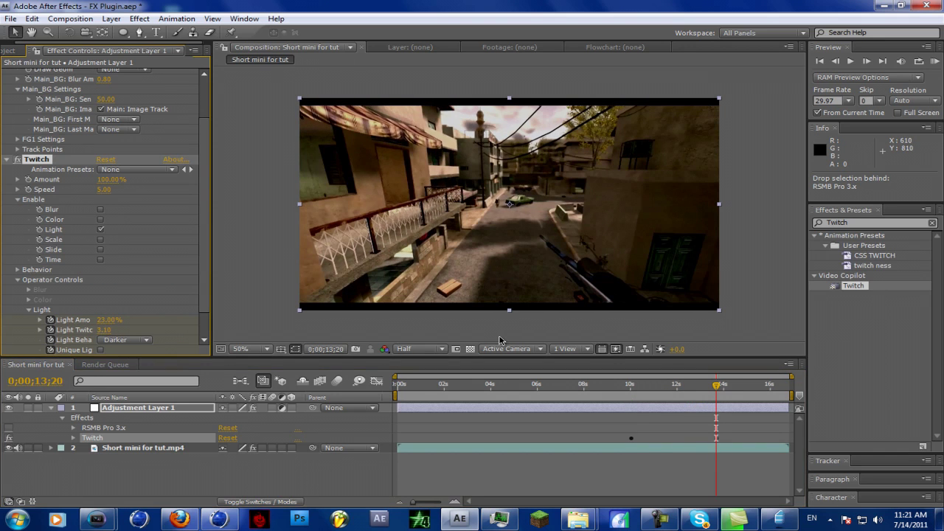
key(Page_Down)
key(Page_Down)
key(Page_Down)
key(Page_Down)
key(Page_Down)
key(Page_Down)
key(Page_Down)
key(Page_Down)
key(Page_Down)
key(Page_Down)
key(Page_Down)
key(Page_Down)
key(Page_Down)
key(Page_Down)
key(Page_Down)
key(Page_Down)
key(Page_Down)
key(Page_Down)
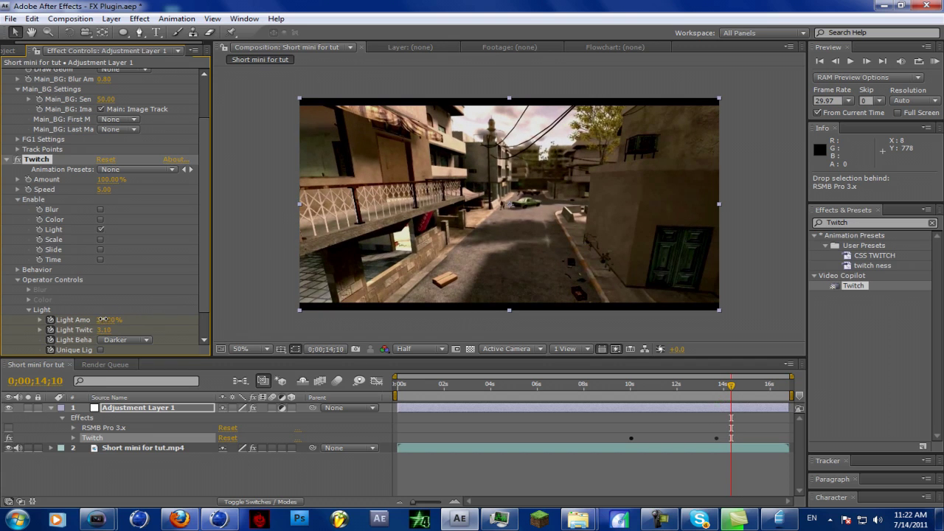
click(111, 322)
key(Return)
click(107, 330)
key(Return)
Advance to 0;00;14;13 and set Twitch's Light Amount to 0% and Light Twitches to 0.
key(Page_Down)
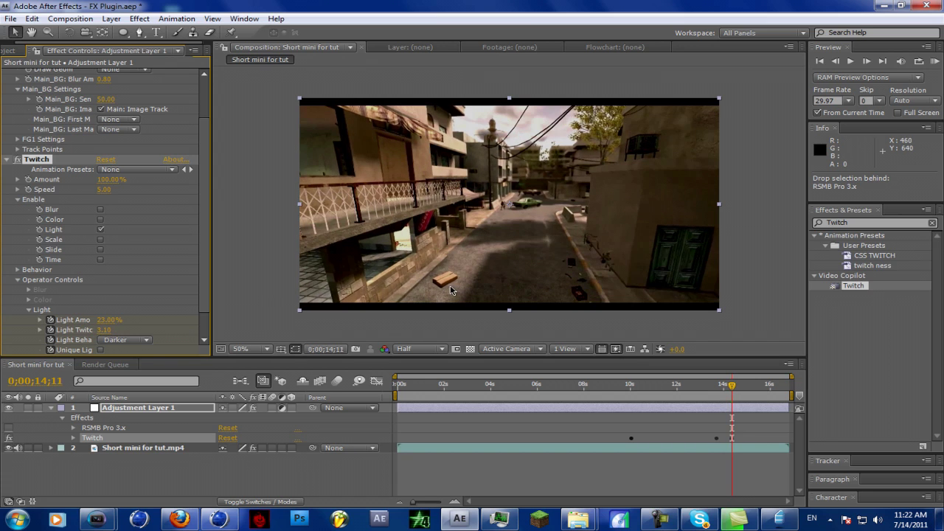
key(Page_Down)
key(Page_Down)
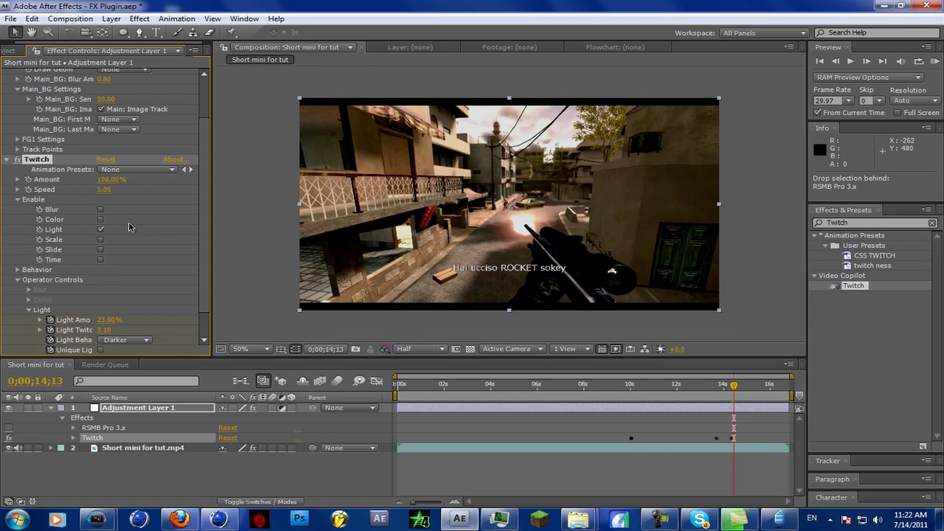
drag(109, 322, 63, 333)
click(108, 322)
click(114, 332)
Move to 0;00;09;26 and play a RAM preview to check the animated Twitch light.
click(653, 383)
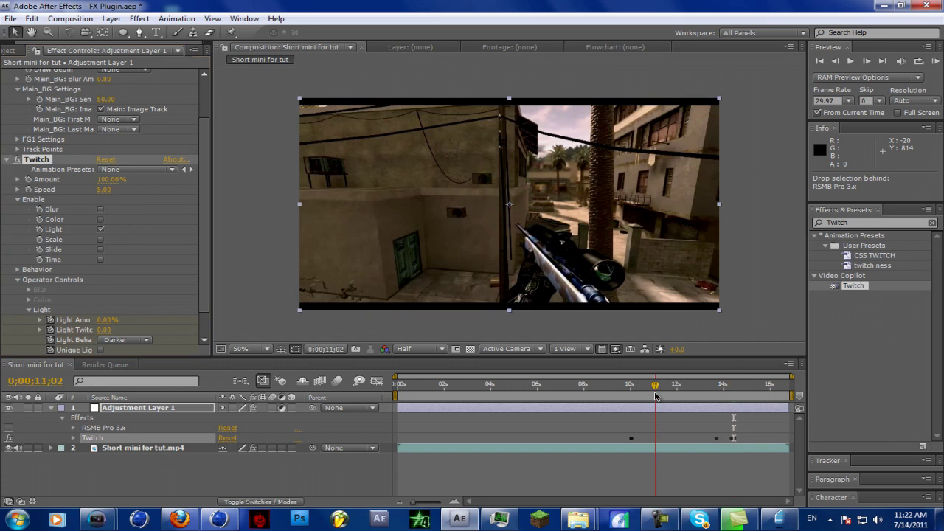
click(627, 384)
click(935, 61)
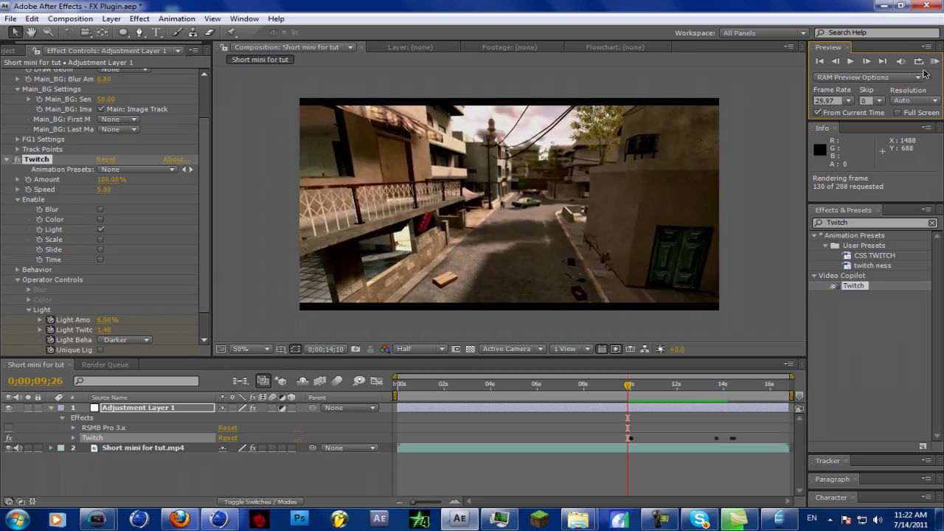
click(853, 62)
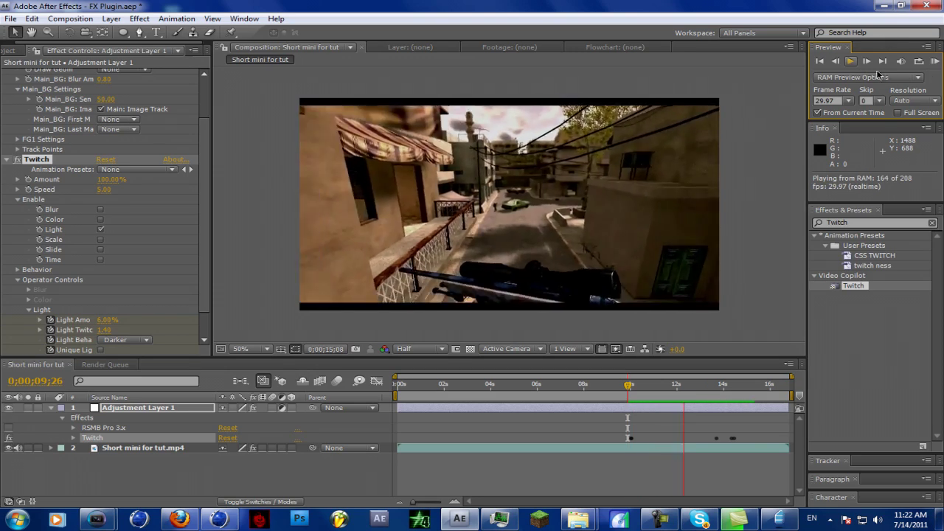
click(852, 62)
At 0;00;13;05, turn on RSMB Pro on Adjustment Layer 1 and the Looks effect on Short mini for tut.mp4.
drag(628, 384, 705, 389)
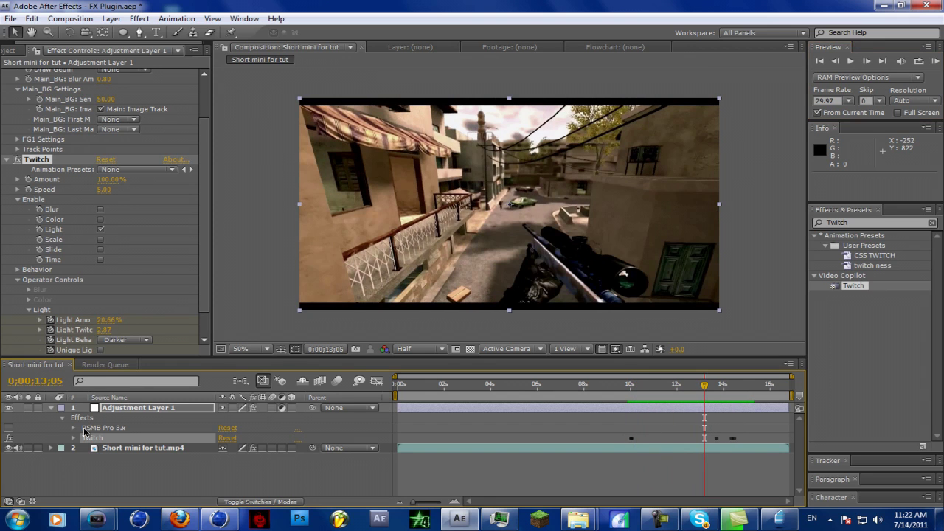
scroll(47, 185, up, 3)
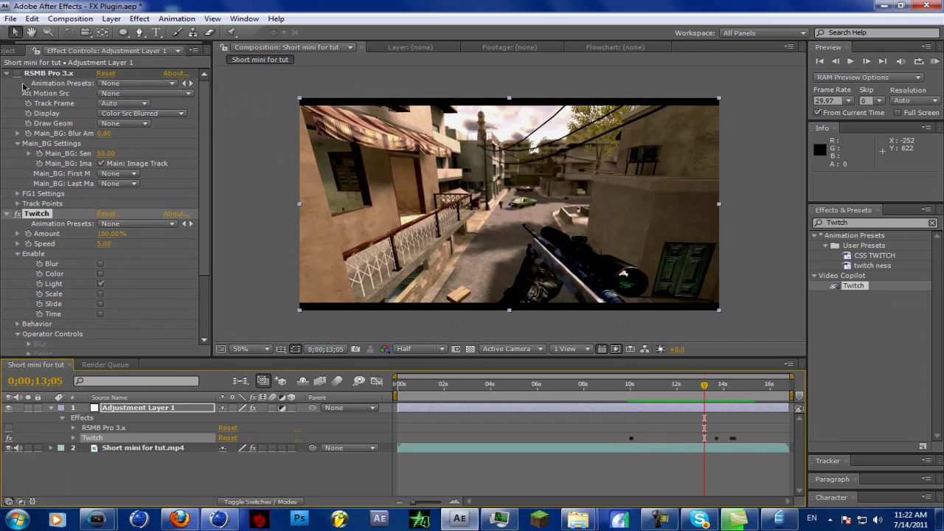
scroll(104, 281, down, 5)
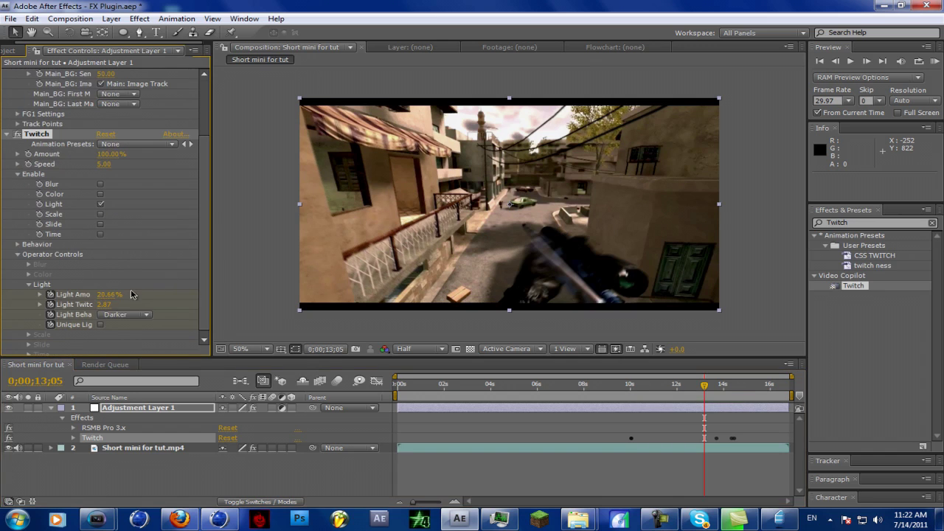
click(116, 428)
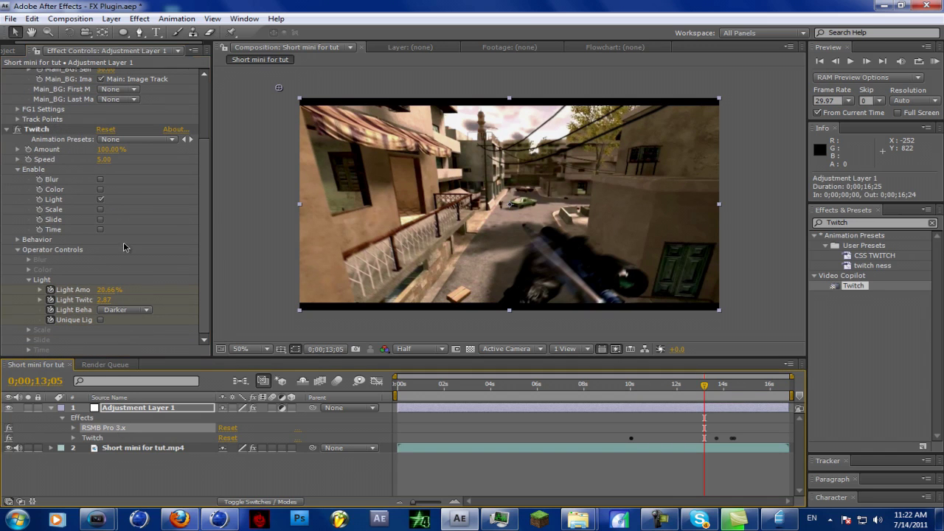
click(114, 449)
click(23, 77)
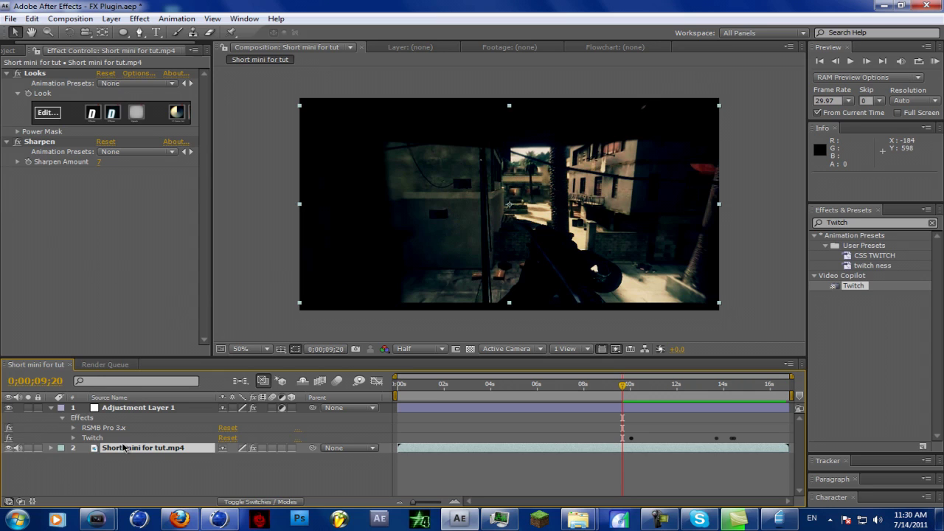
Select Adjustment Layer 1, play a RAM preview of the combined effects from 0;00;09;27, and examine the frame at 0;00;14;18.
click(129, 408)
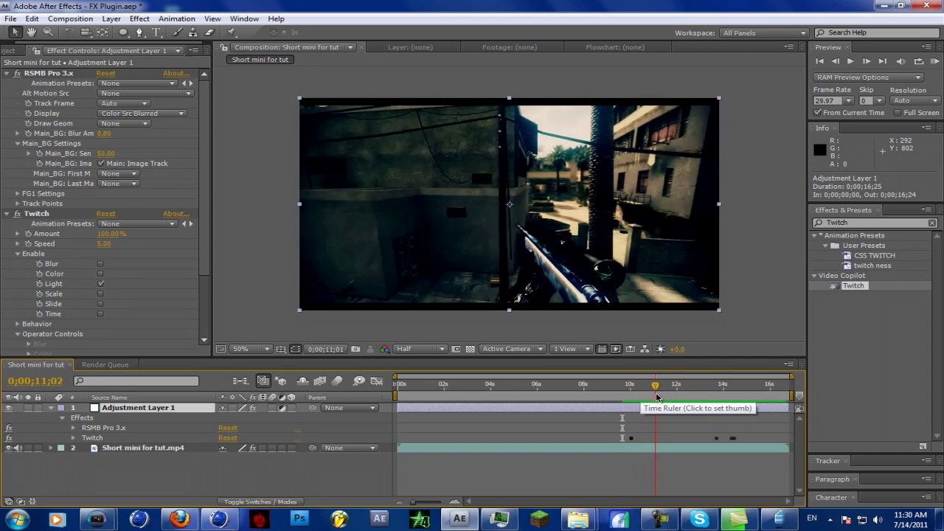
drag(667, 397, 687, 397)
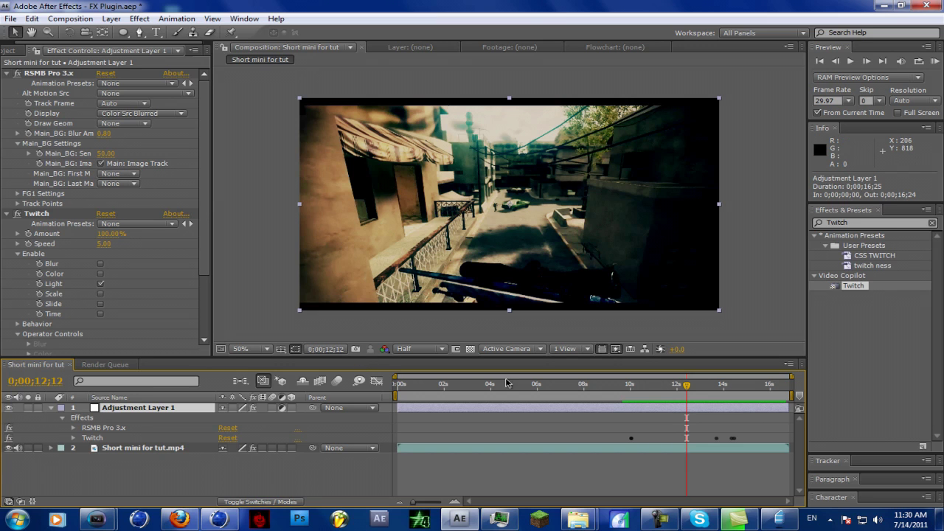
click(639, 387)
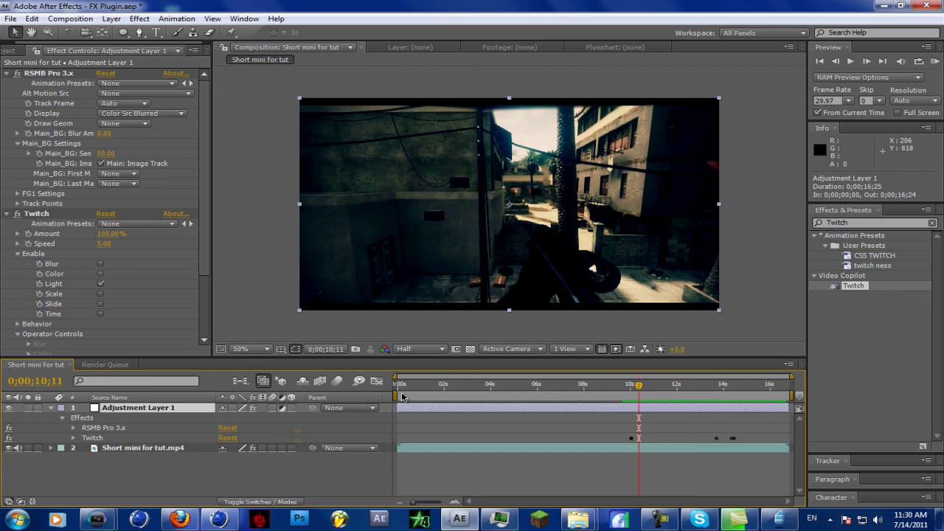
drag(626, 389, 629, 389)
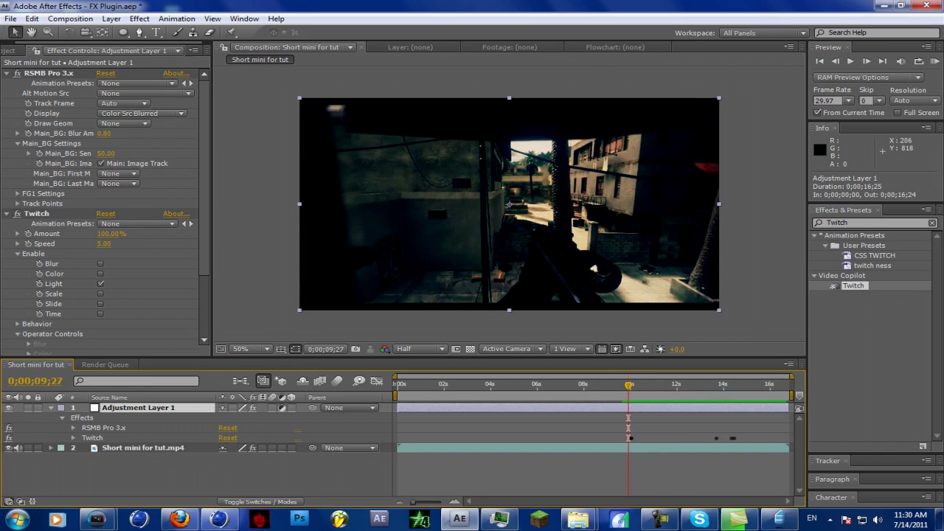
click(936, 63)
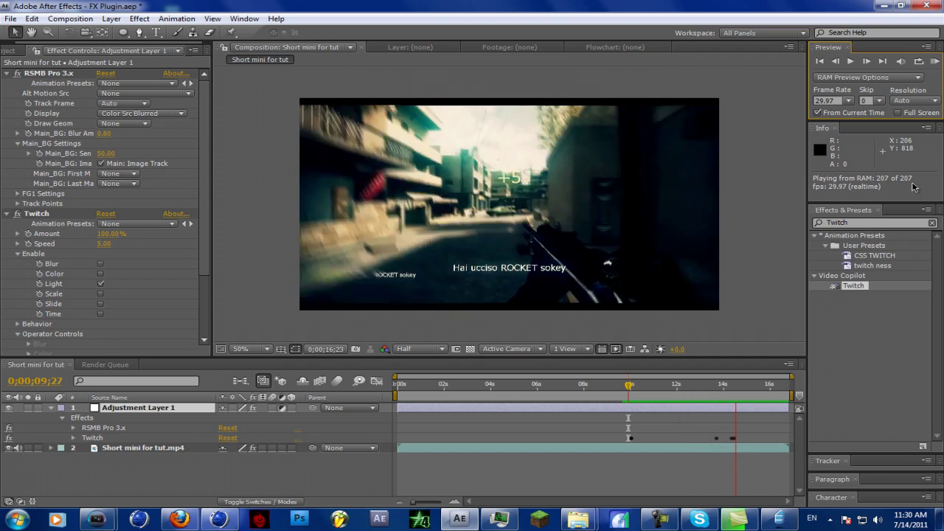
click(686, 394)
drag(686, 394, 738, 417)
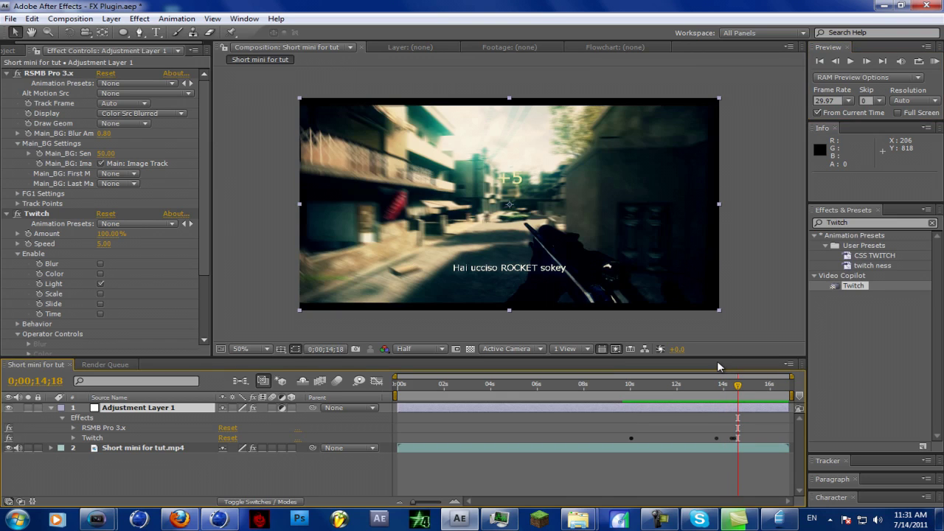